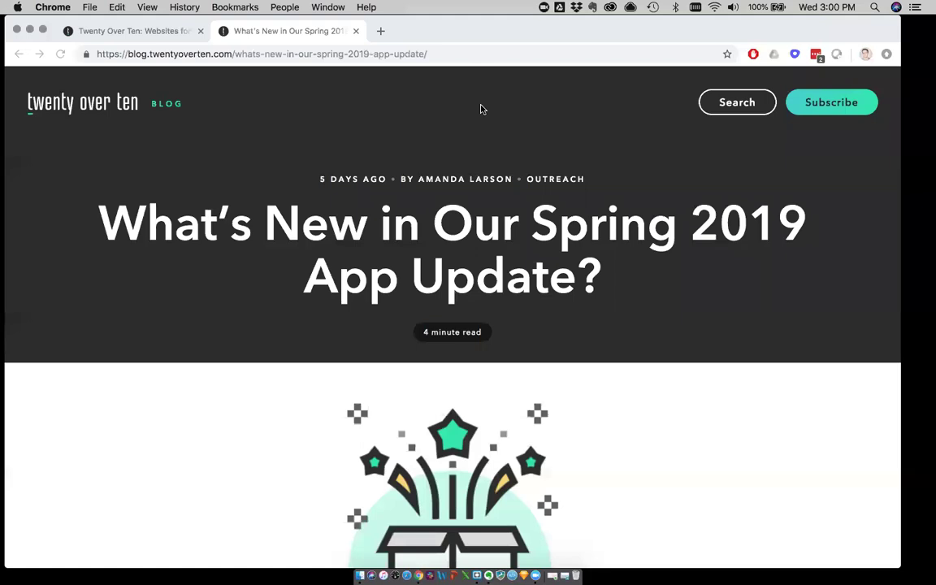
Focus the Chrome window and maximize it so the Spring 2019 App Update article fills more of the screen
left_click(445, 35)
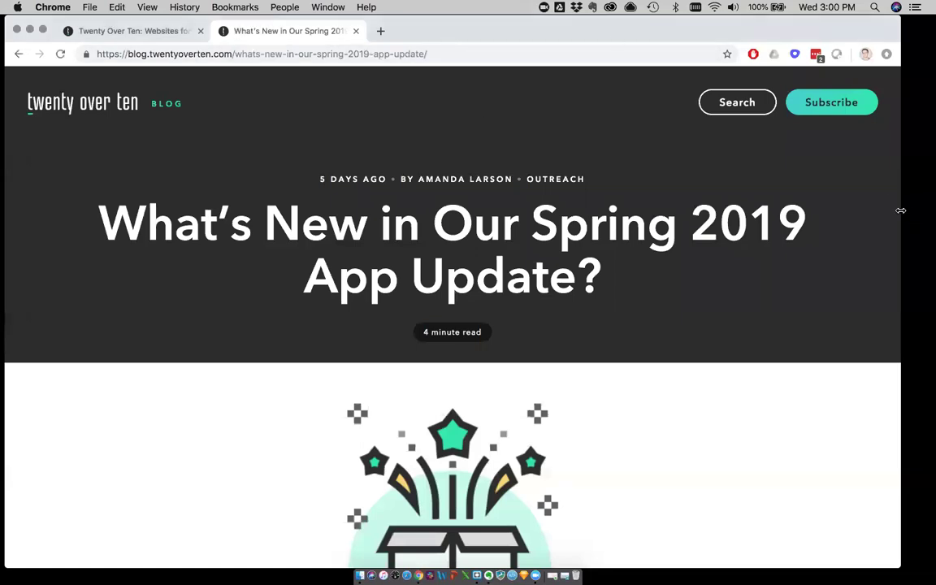
double_click(613, 40)
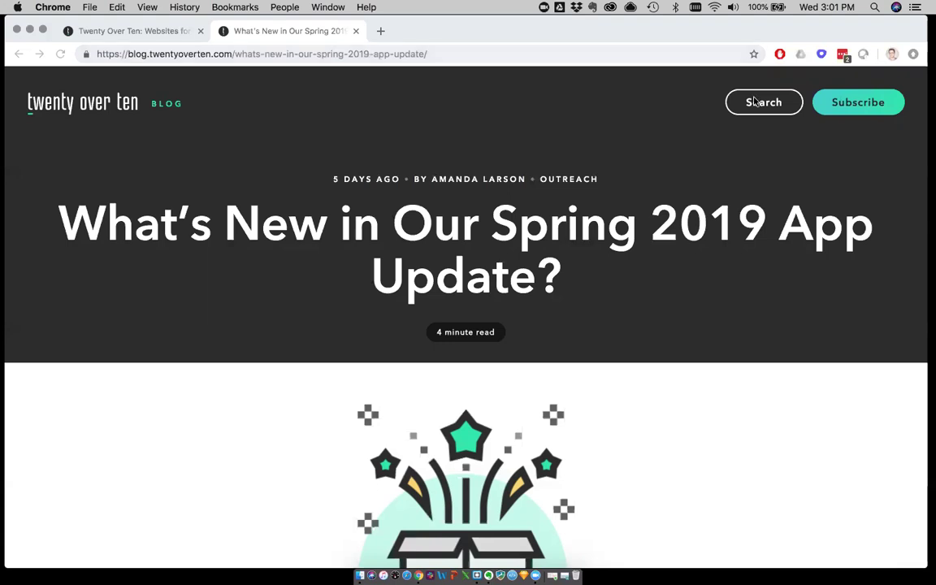
Go back to the blog listing and reopen the Spring 2019 App Update article
left_click(445, 32)
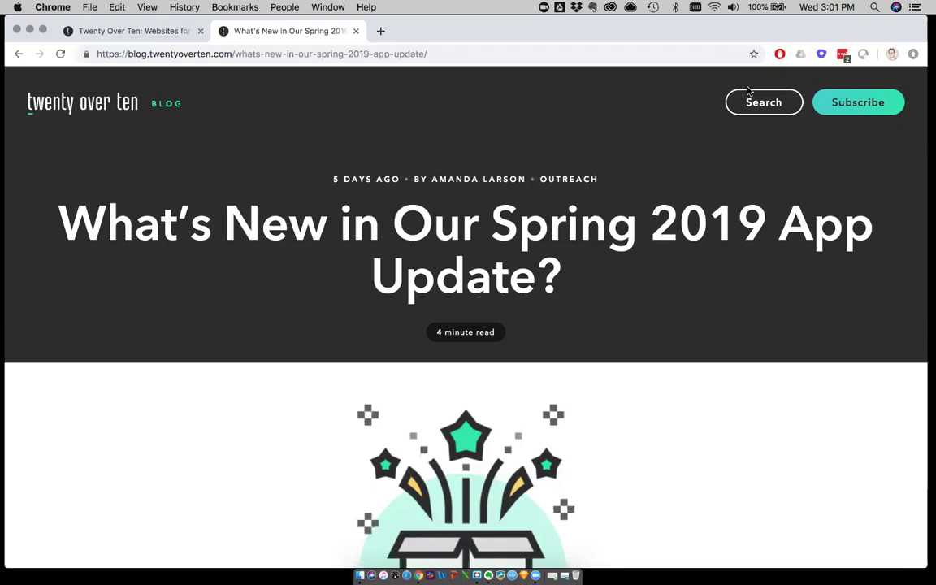
left_click(19, 54)
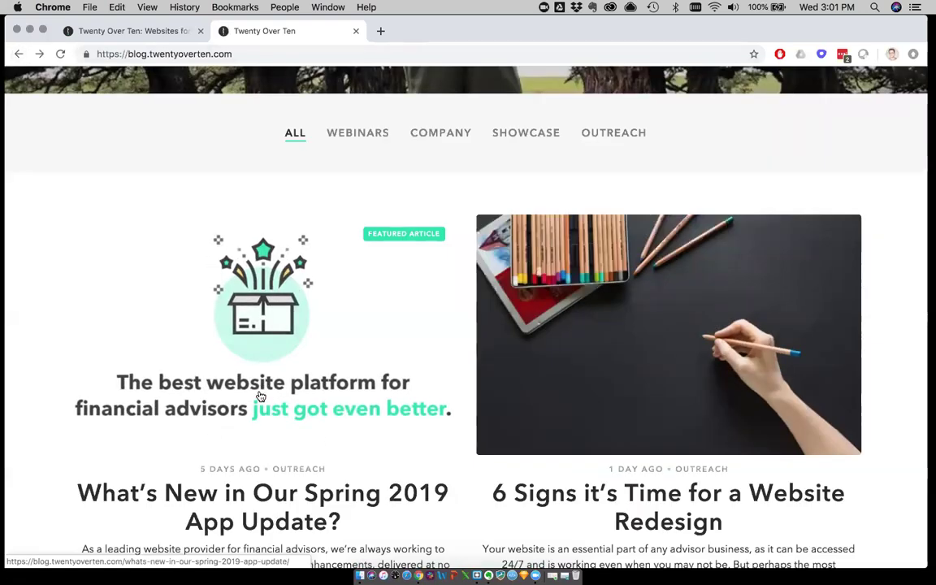
left_click(259, 397)
Scroll through the article, then switch to the Twenty Over Ten homepage tab
scroll(157, 452, "down", 10)
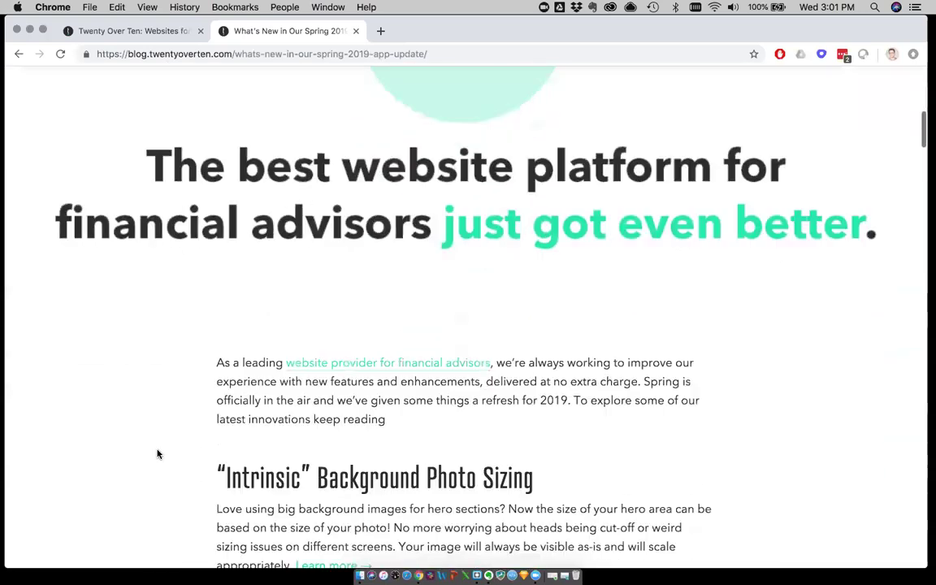
scroll(157, 453, "down", 12)
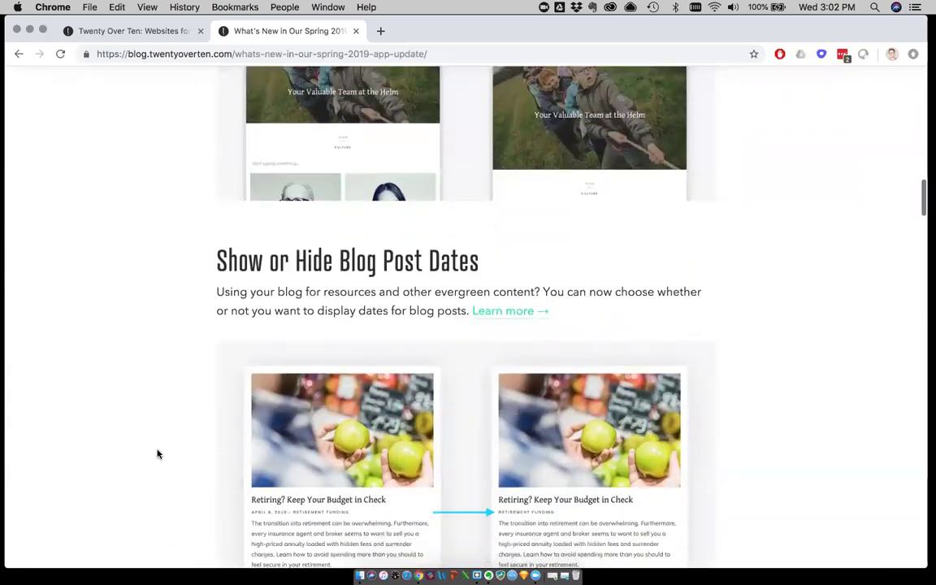
scroll(158, 454, "down", 12)
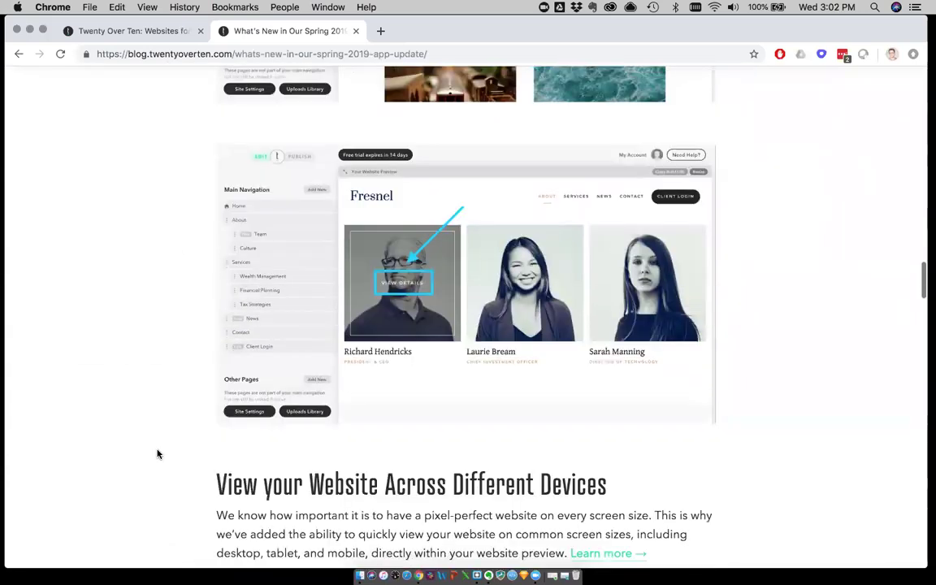
scroll(158, 454, "down", 15)
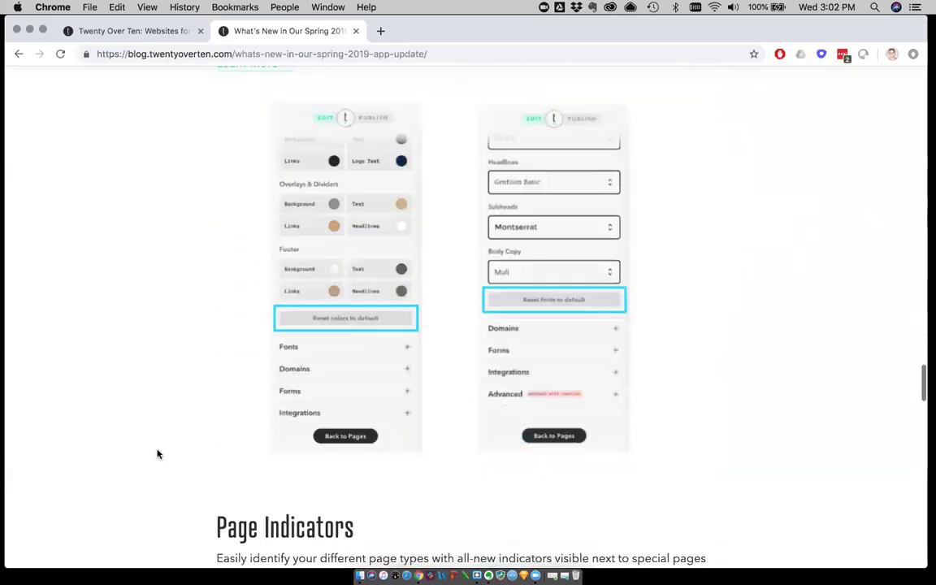
scroll(157, 453, "down", 5)
scroll(158, 453, "up", 20)
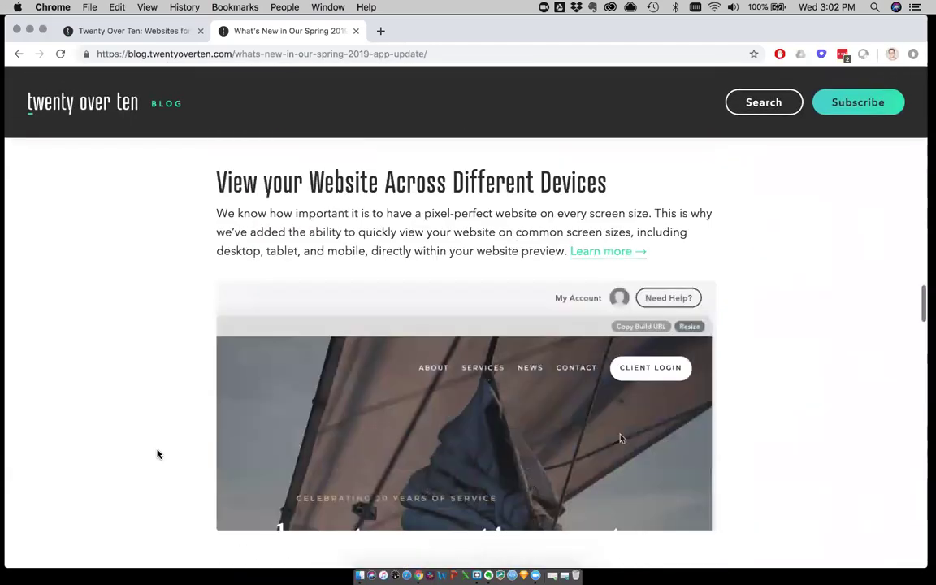
scroll(158, 454, "up", 15)
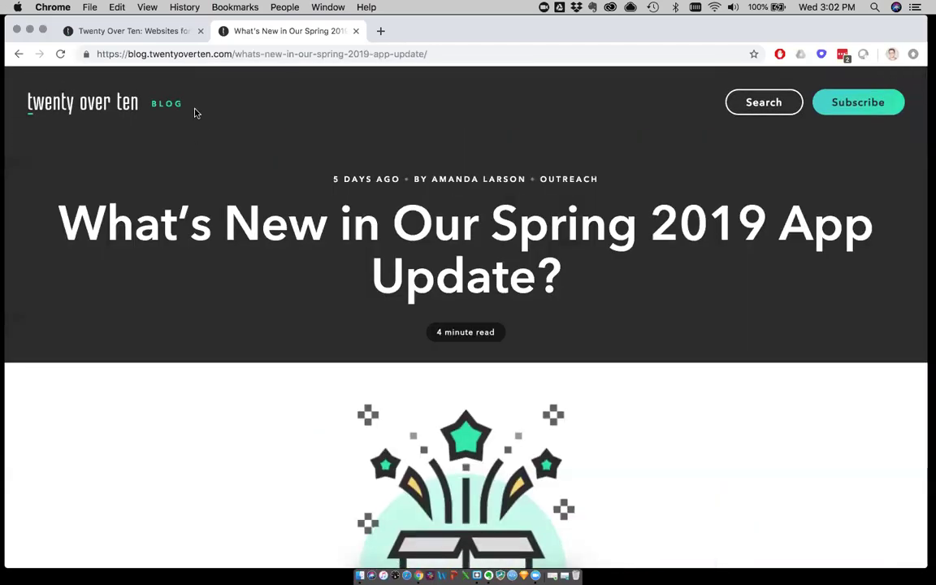
left_click(135, 33)
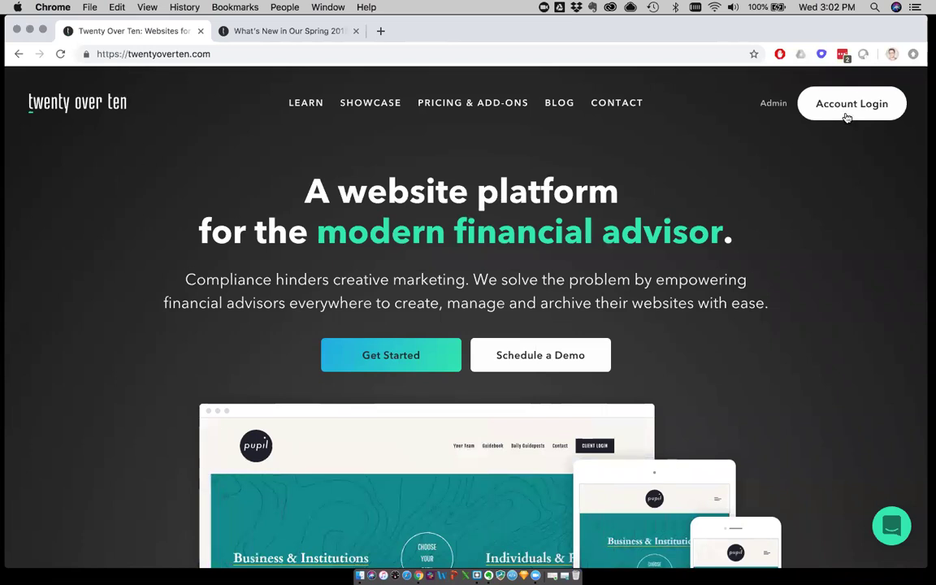
Log in through Account Login with the demo account's email and password
left_click(845, 110)
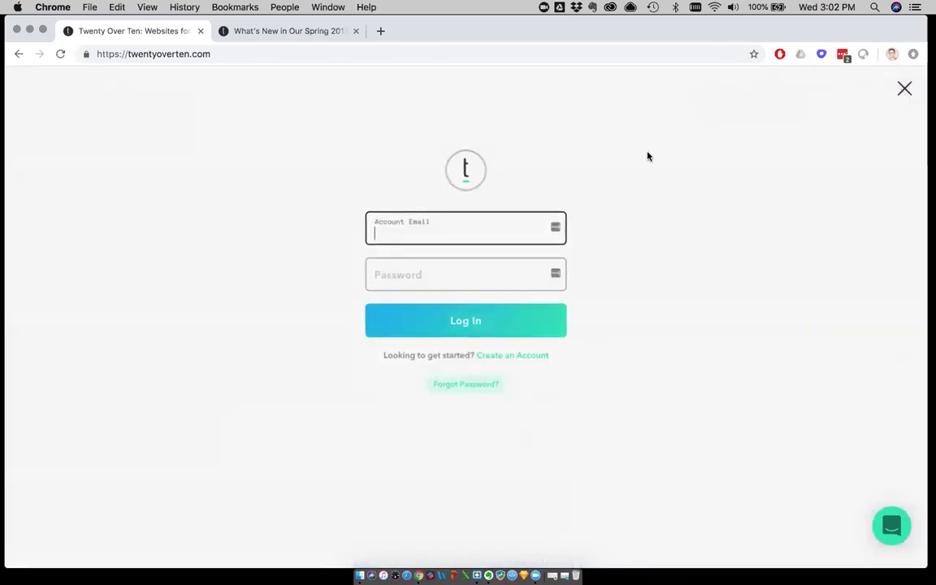
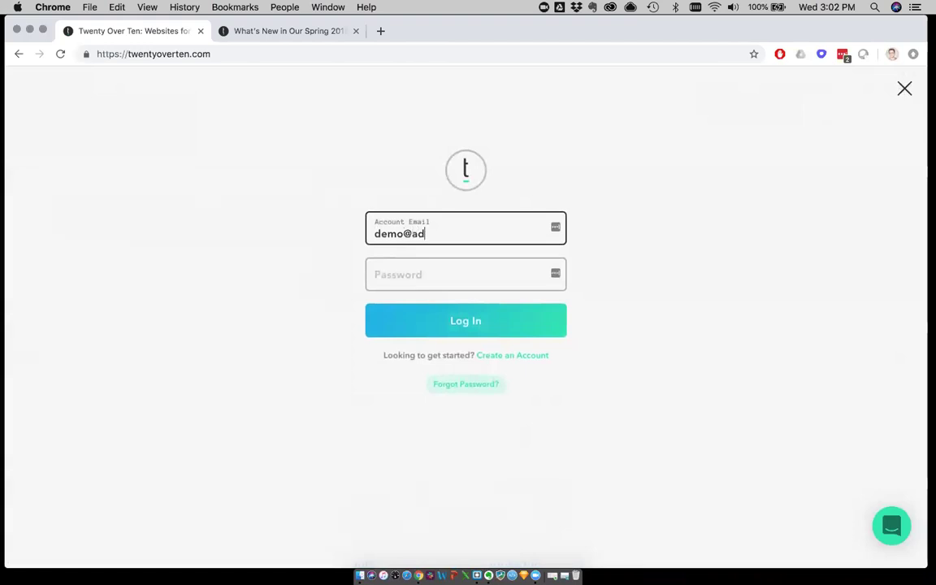
key("Tab")
type("demo1234")
key("Return")
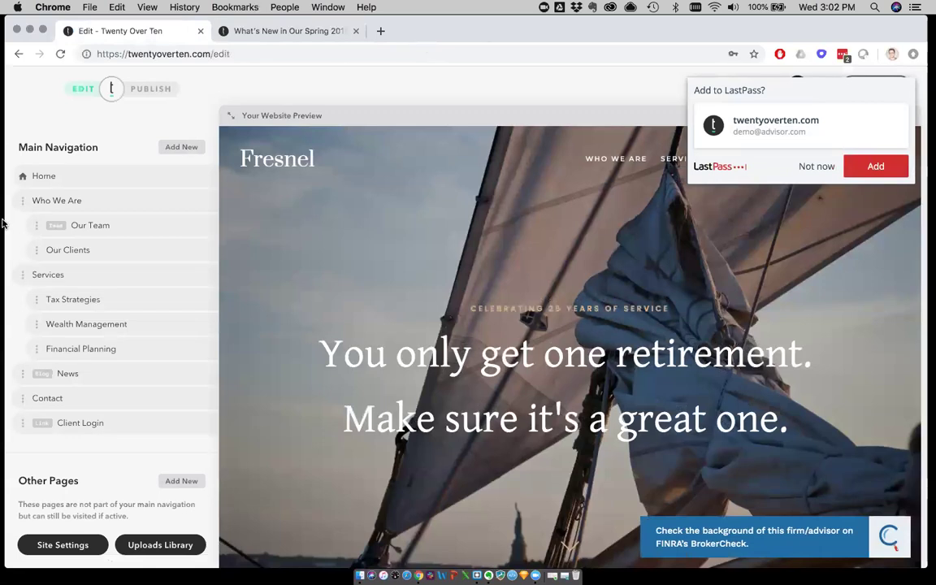
Dismiss the password-save prompt and preview the Services, Who We Are and Our Team pages
left_click(812, 165)
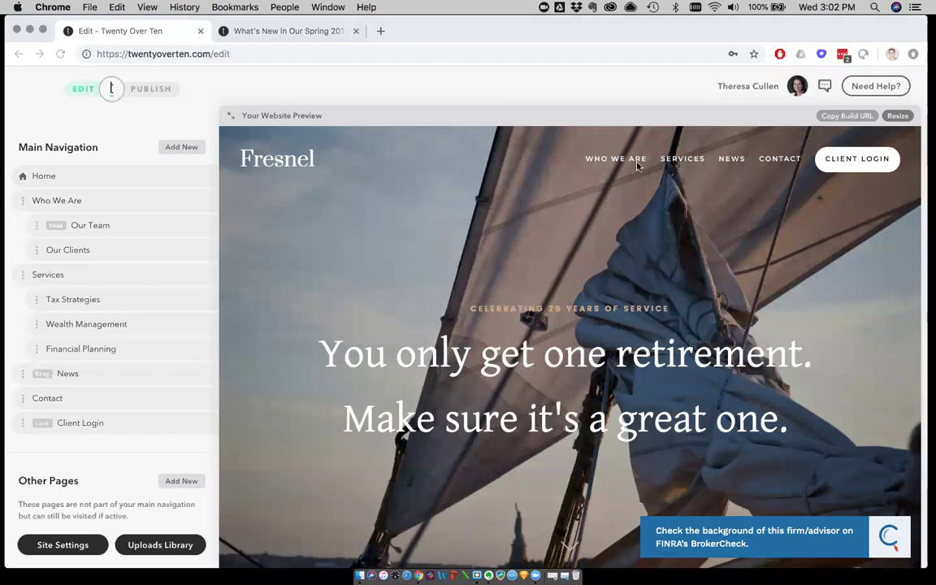
left_click(676, 158)
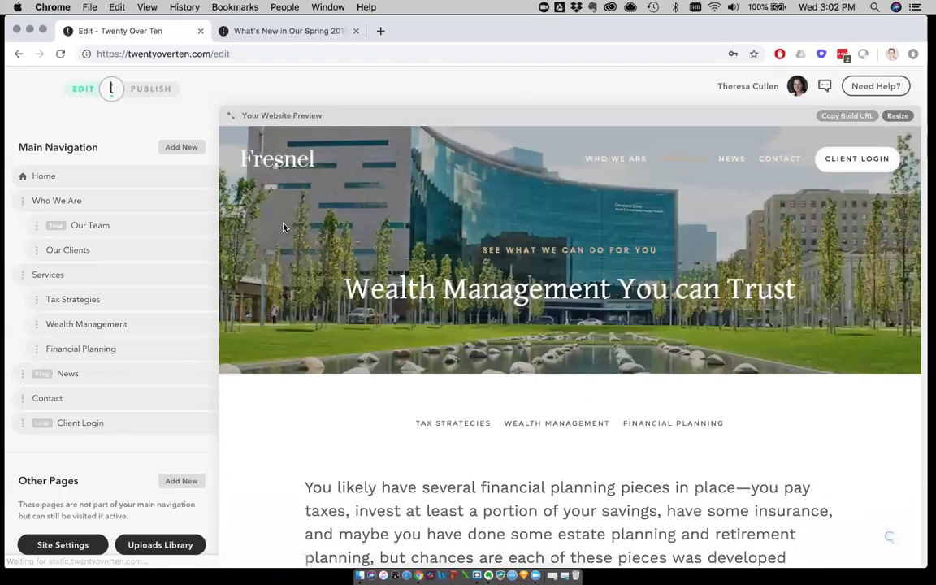
left_click(619, 167)
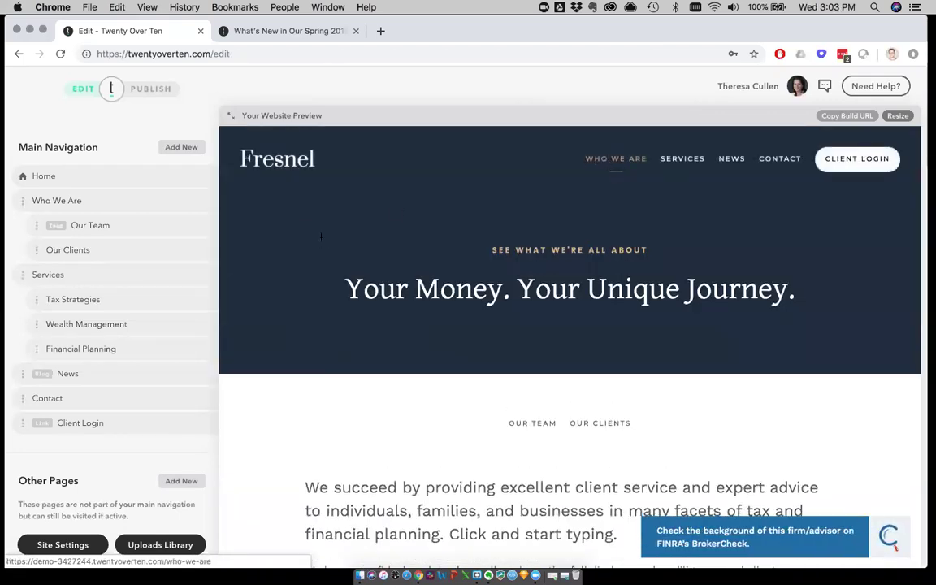
left_click(532, 424)
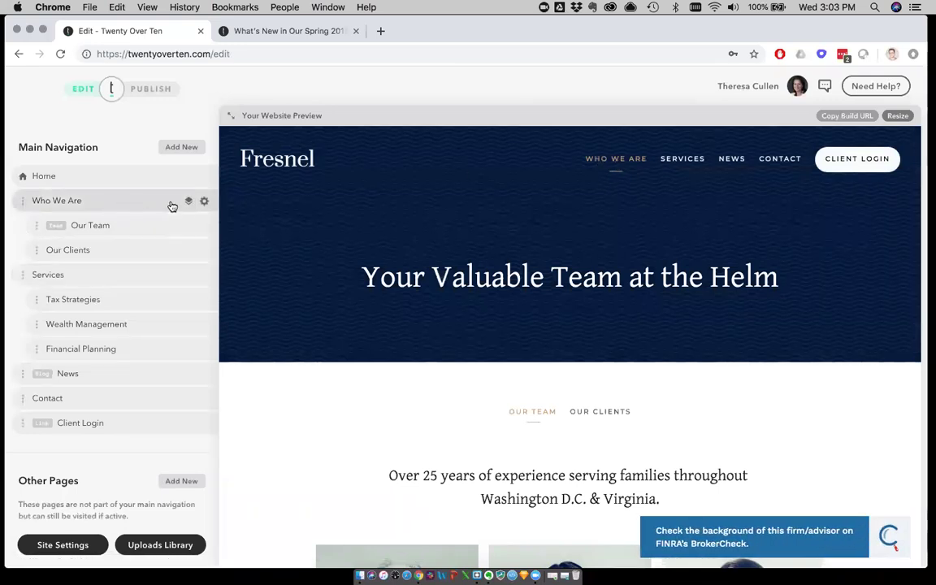
left_click(204, 200)
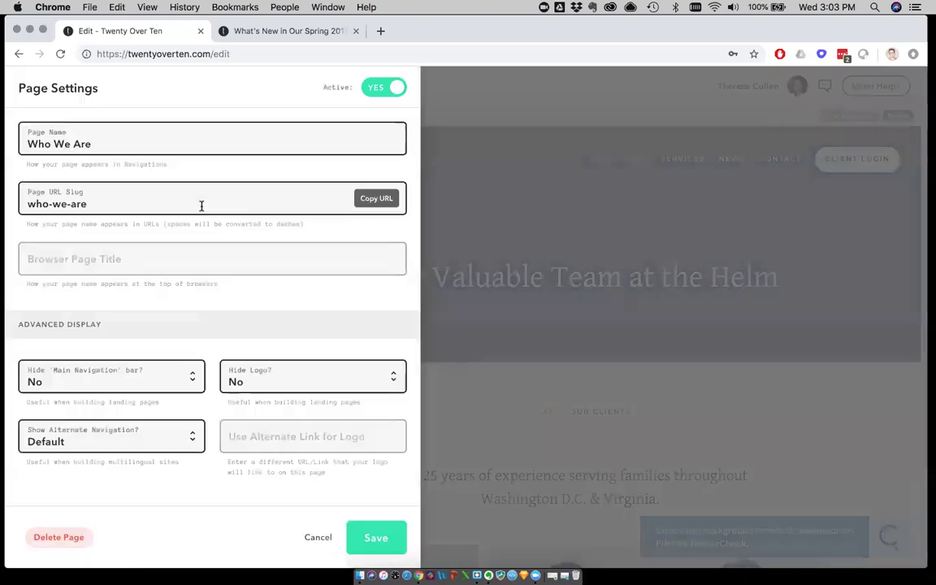
scroll(202, 288, "down", 5)
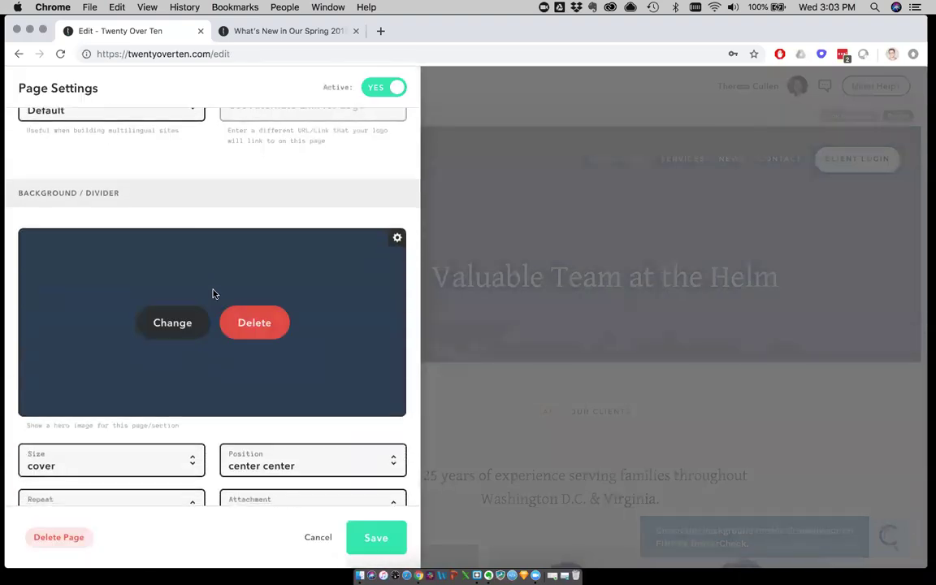
left_click(397, 240)
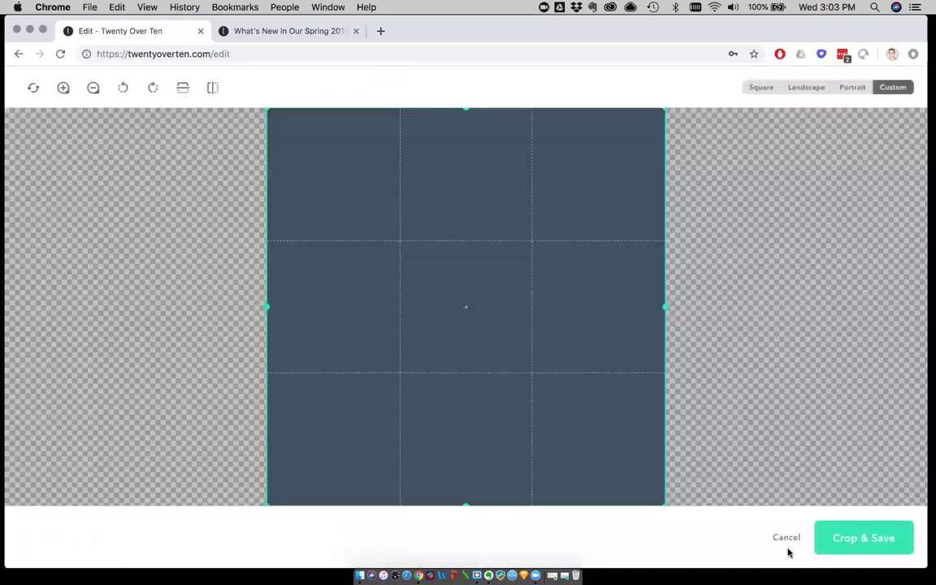
left_click(785, 537)
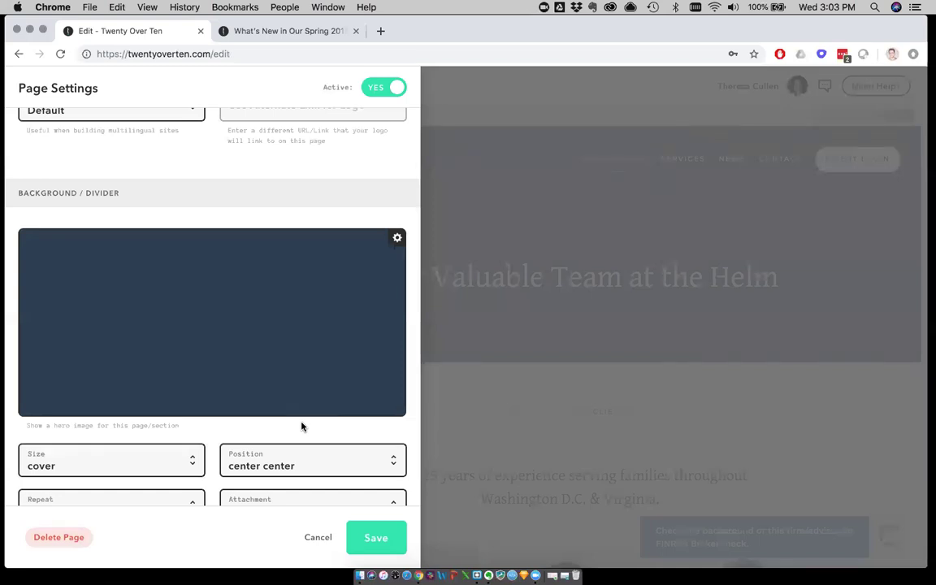
scroll(67, 333, "down", 2)
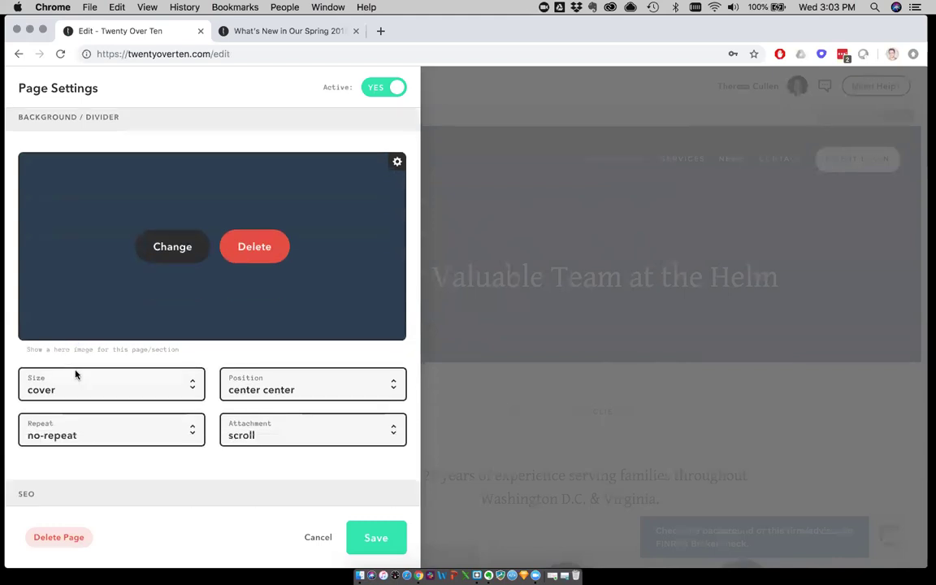
left_click(76, 373)
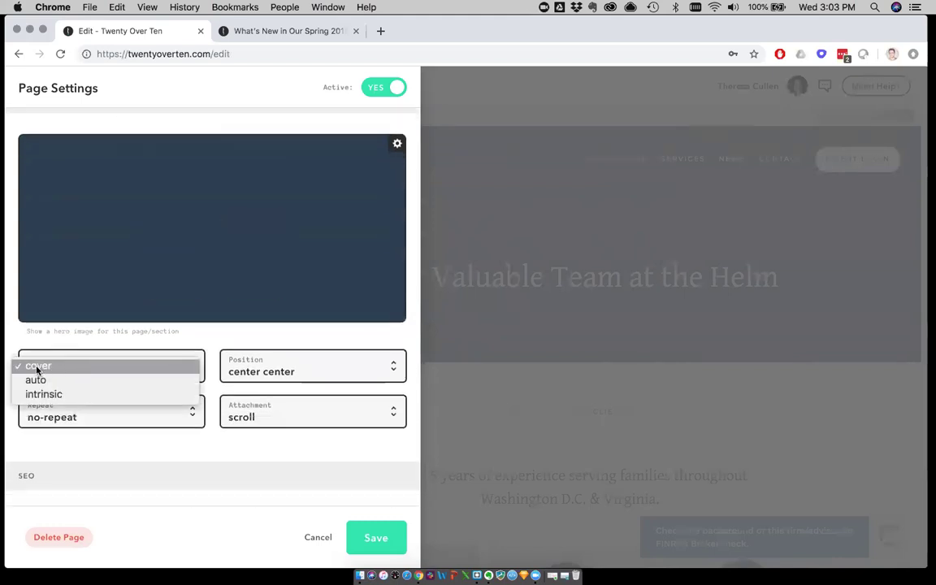
left_click(144, 333)
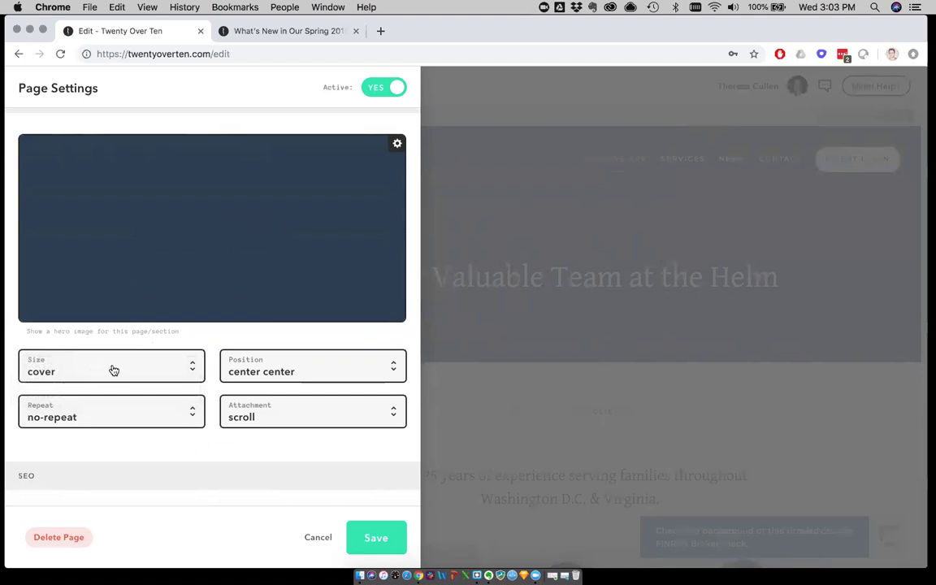
left_click(113, 371)
left_click(115, 334)
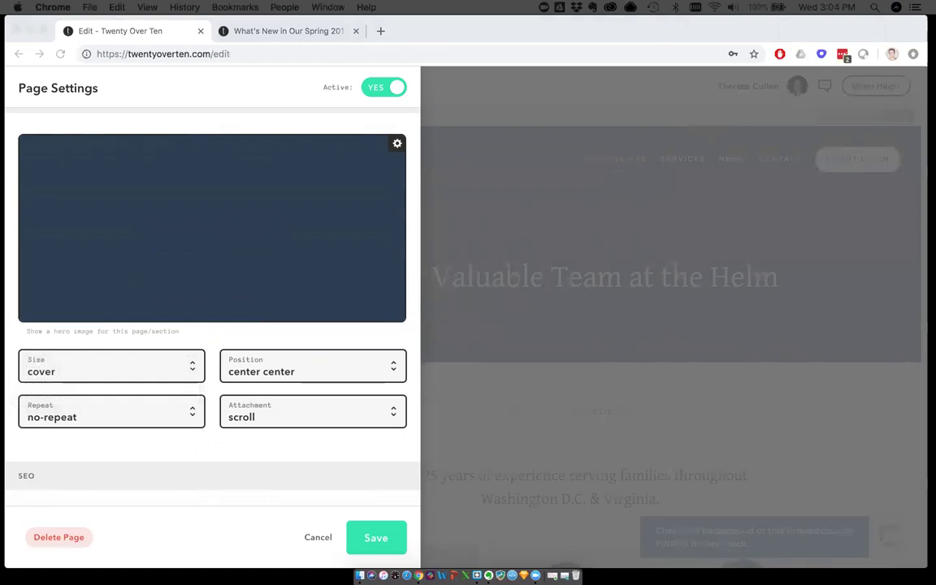
Change the hero image to train_tracks.jpg from the Desktop > demo_assets folder
left_click(185, 252)
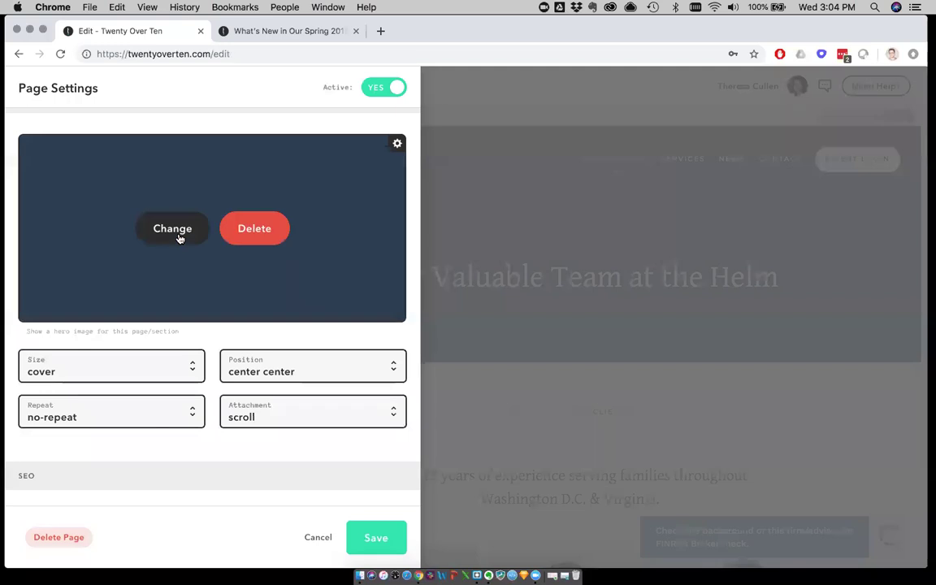
left_click(180, 235)
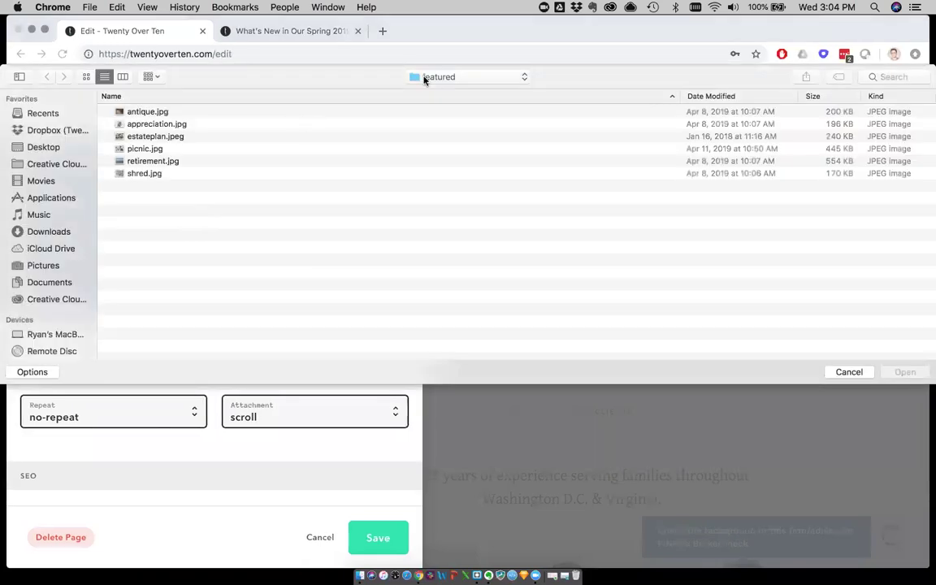
left_click(445, 79)
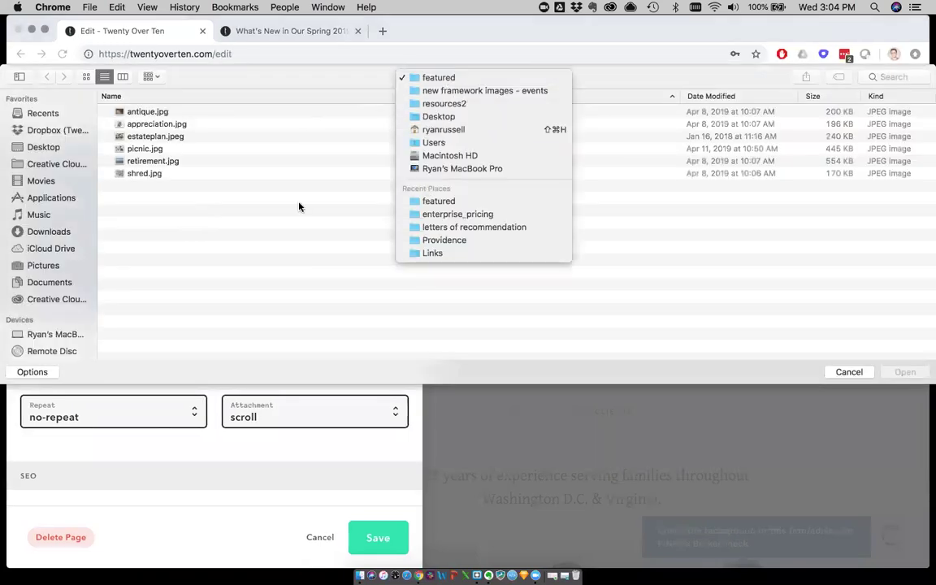
left_click(50, 147)
left_click(65, 147)
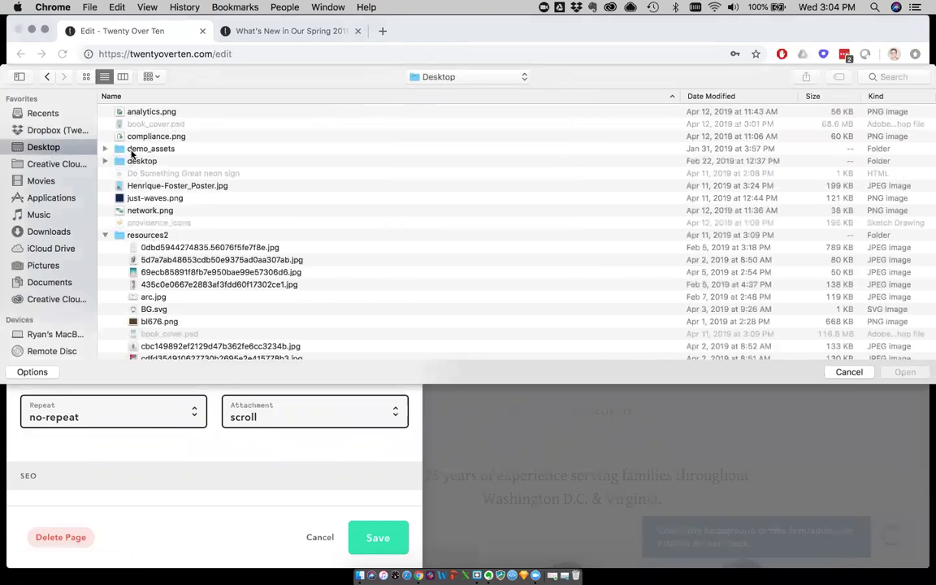
double_click(146, 148)
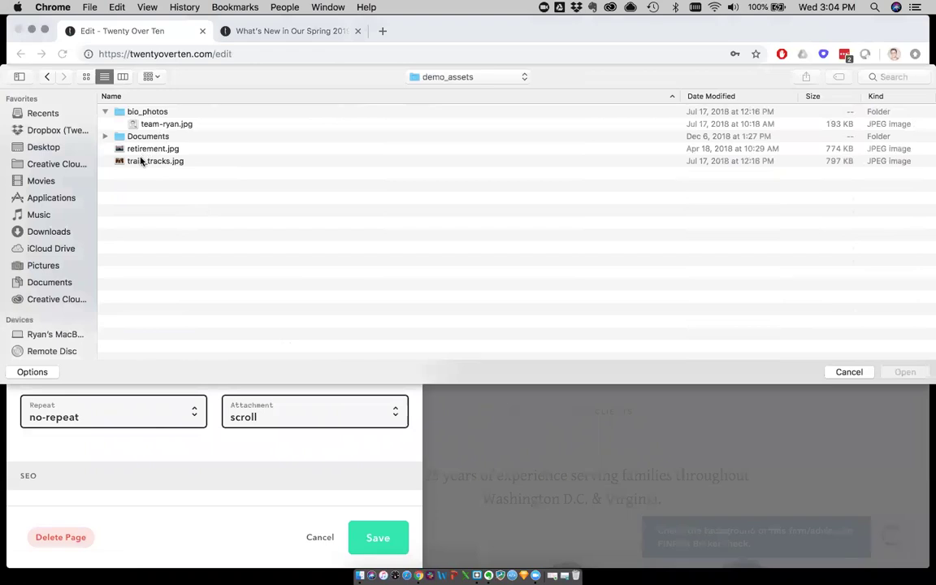
left_click(141, 161)
double_click(141, 161)
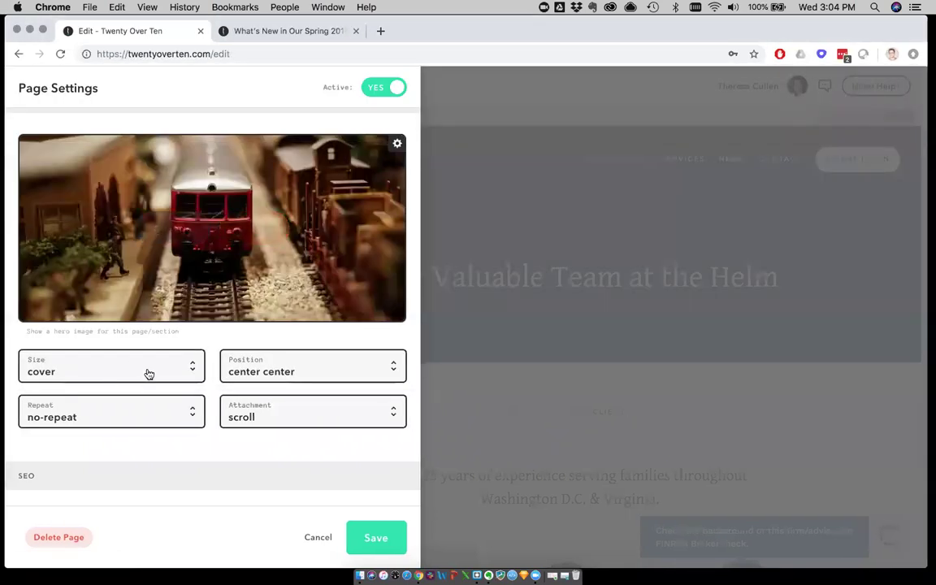
Set the hero image Size to intrinsic, save the page settings, and preview Who We Are
left_click(146, 372)
left_click(156, 398)
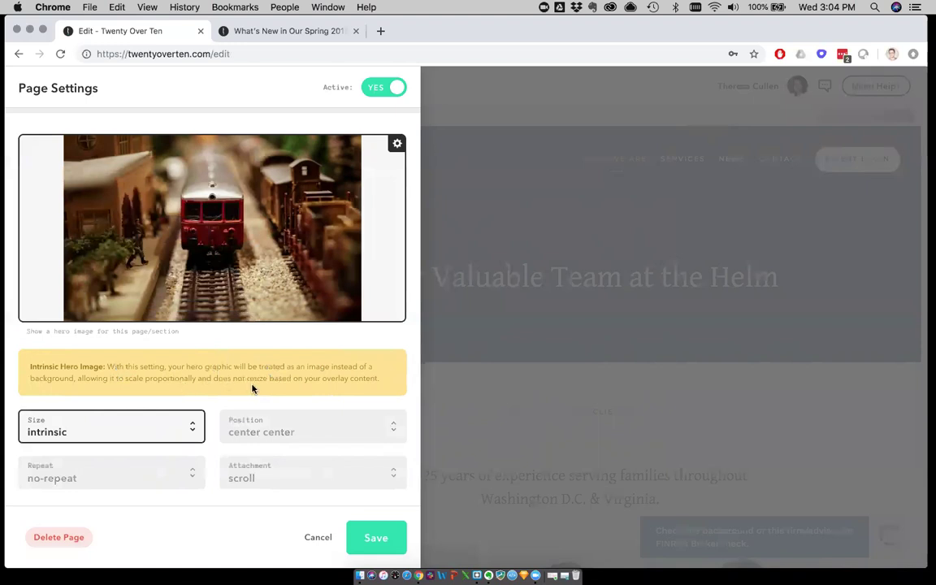
left_click(376, 540)
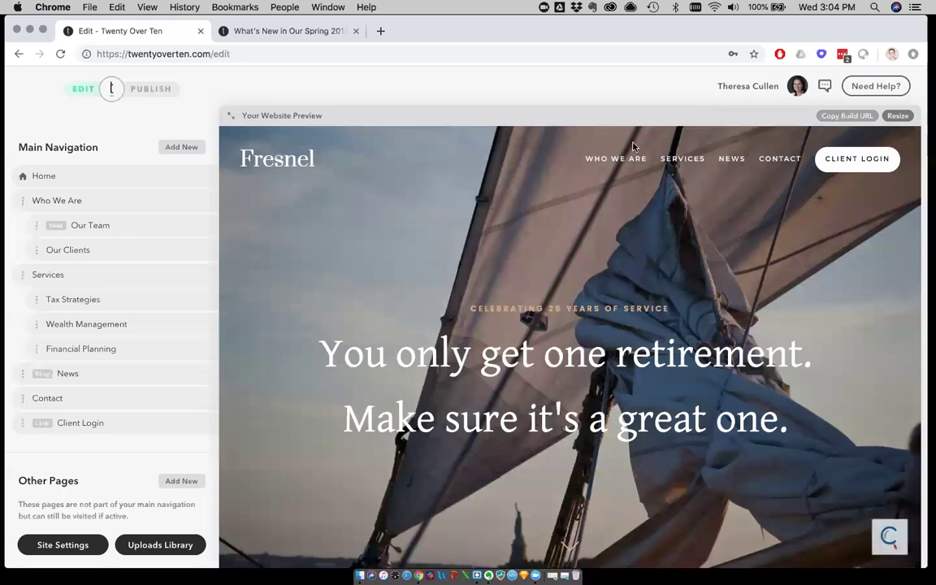
left_click(615, 158)
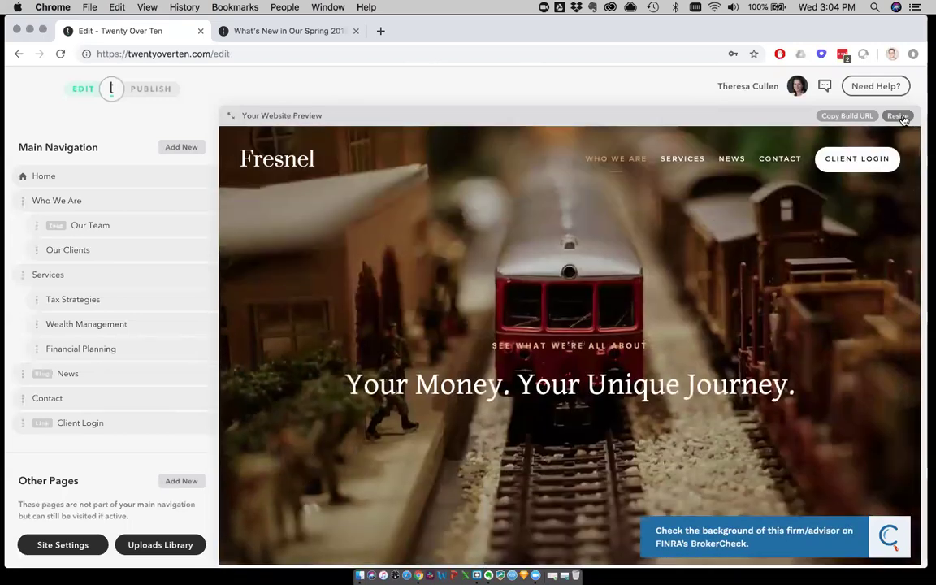
left_click(898, 116)
left_click(870, 174)
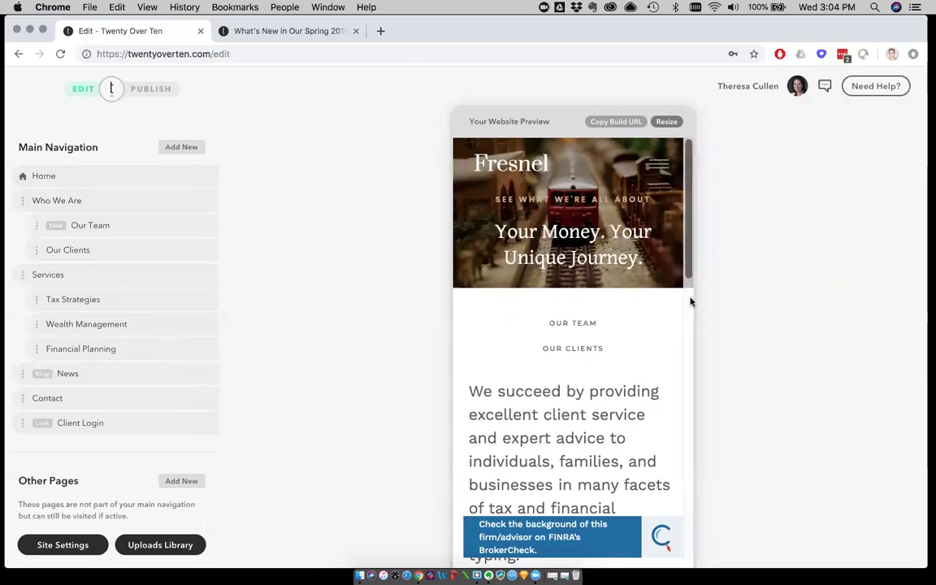
left_click(661, 121)
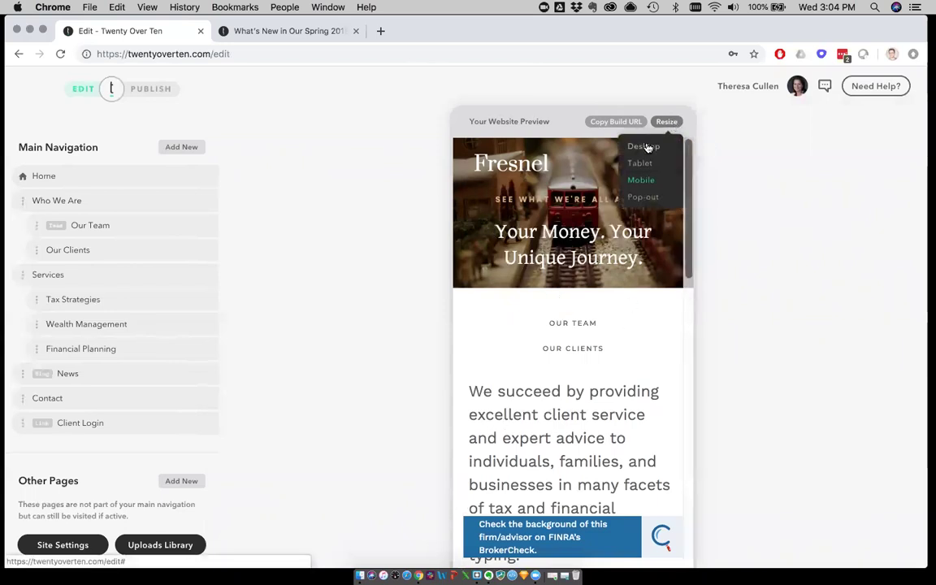
left_click(642, 146)
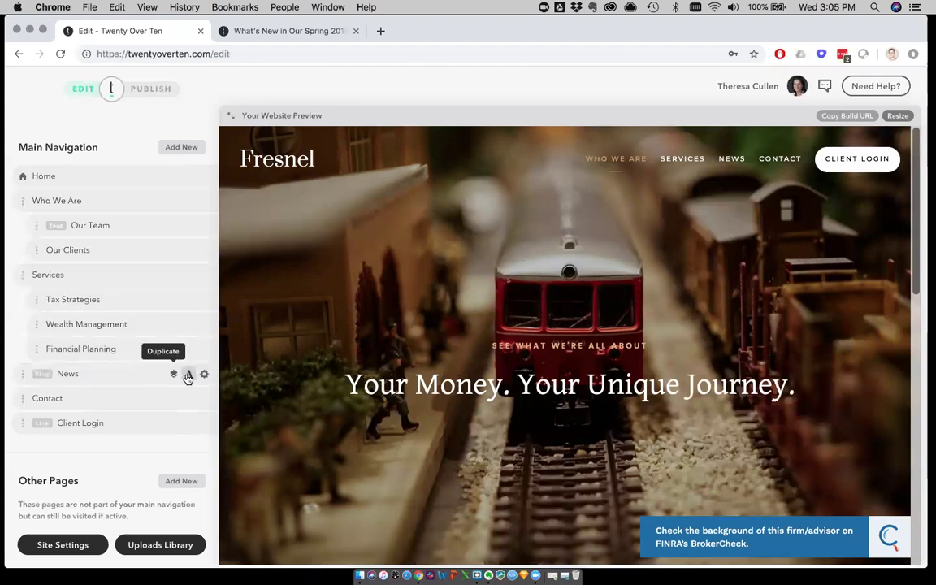
Preview News and open '5 Steps to Determining Your Risk Tolerance' from Manage Posts
left_click(73, 380)
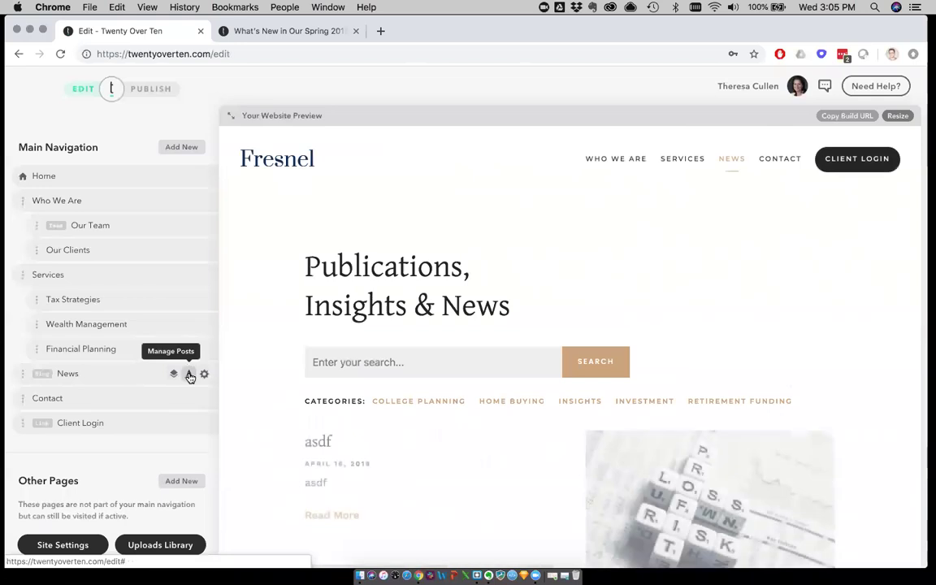
left_click(187, 376)
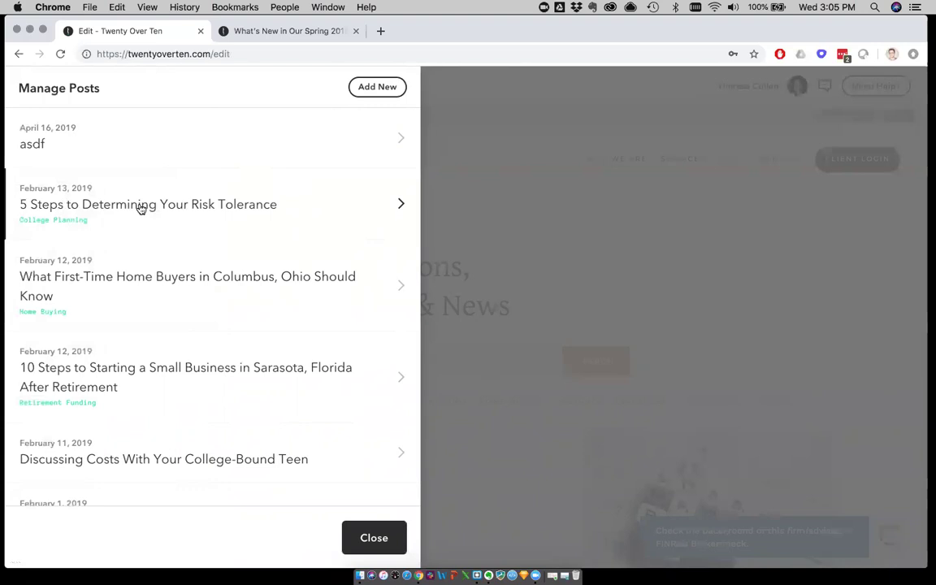
left_click(140, 208)
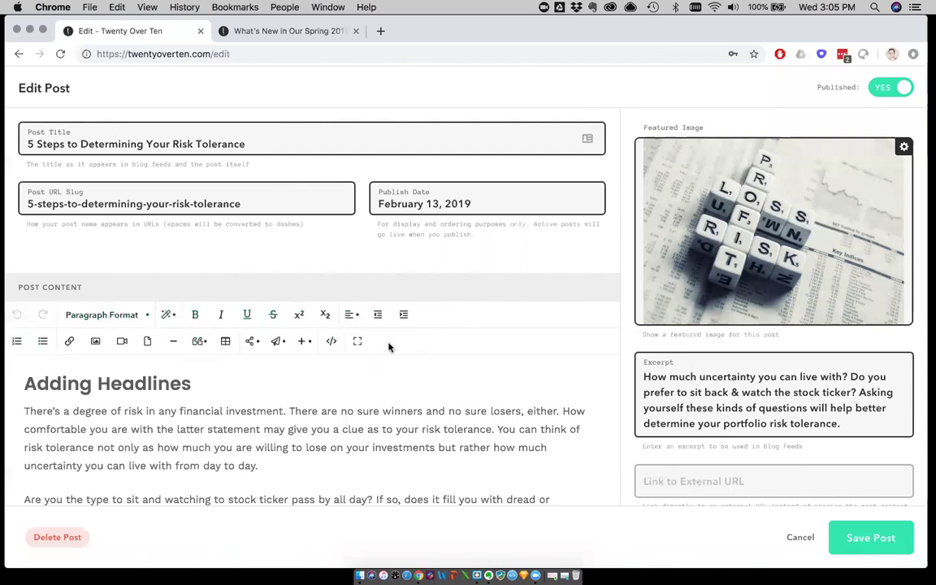
Scroll the post and select, then deselect, its heading and opening paragraph
scroll(403, 431, "down", 5)
scroll(325, 414, "up", 5)
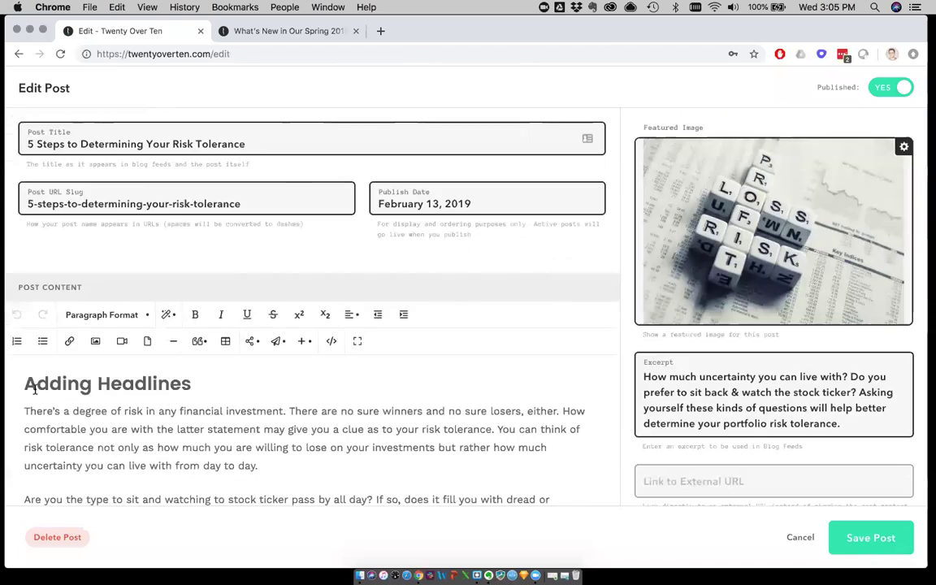
left_click_drag(24, 385, 274, 429)
left_click(341, 370)
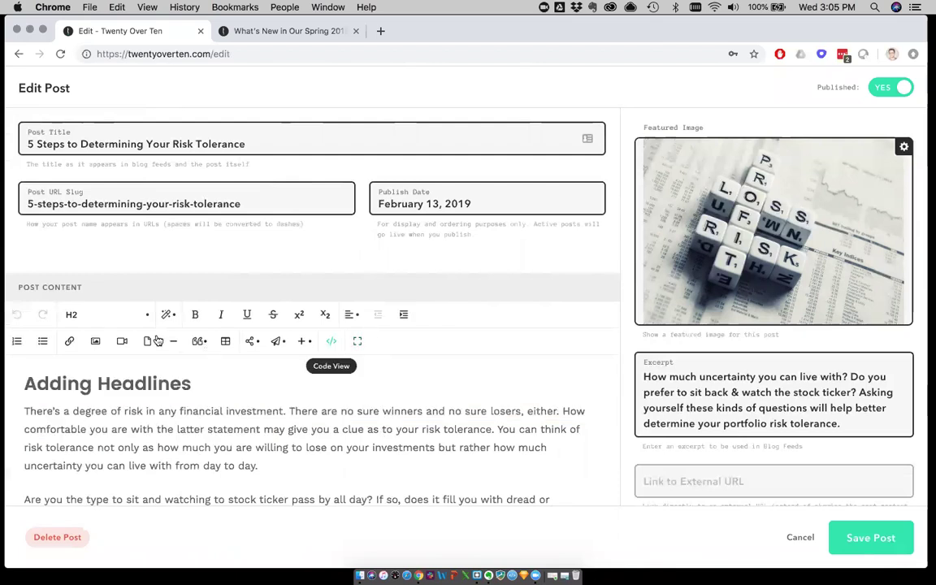
Expand the risk tolerance post content to fullscreen and scroll through it
left_click(356, 342)
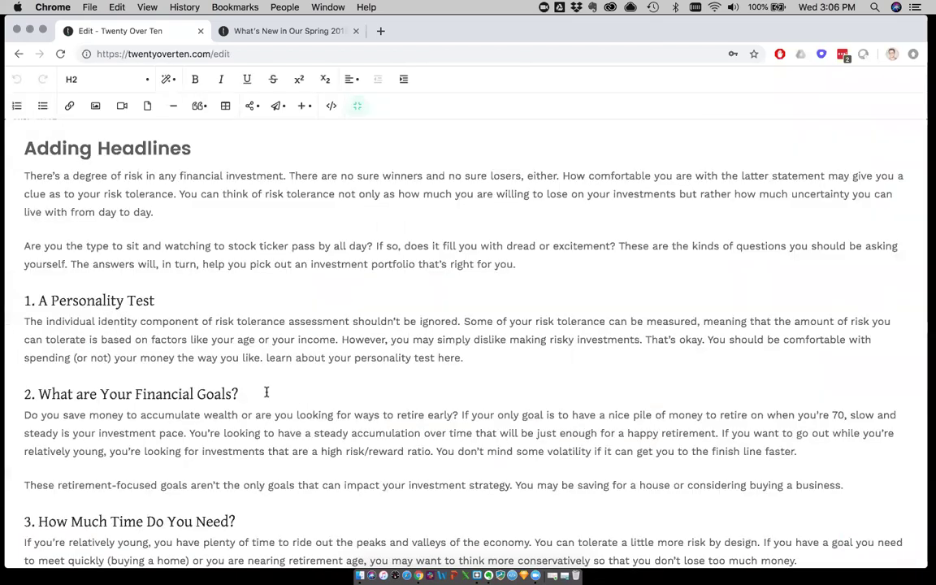
scroll(266, 391, "down", 1)
scroll(267, 392, "down", 5)
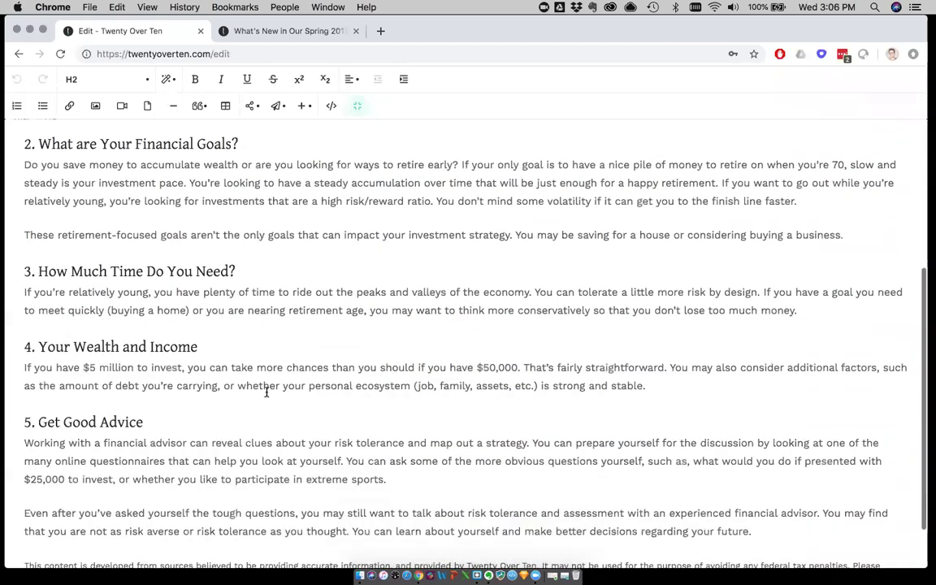
scroll(266, 391, "up", 5)
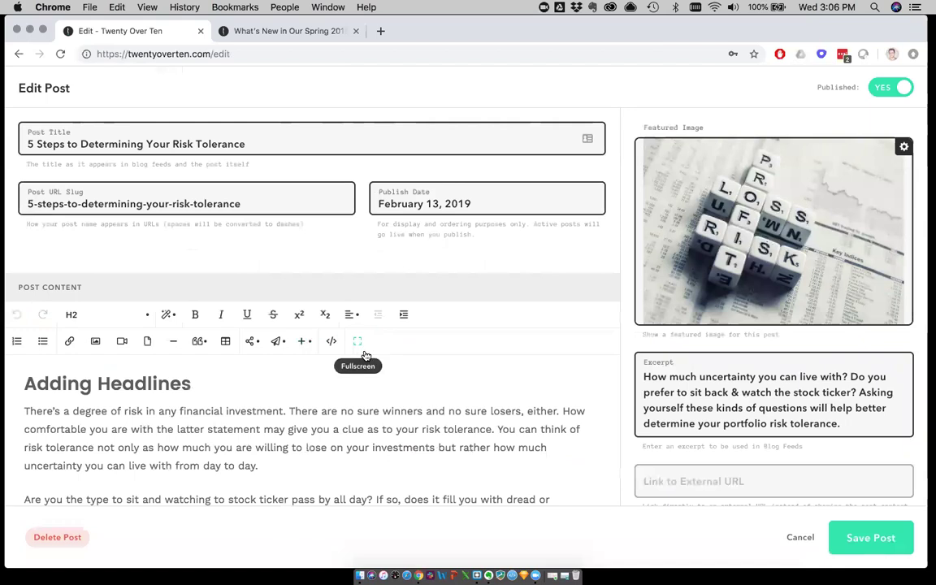
Cancel the post edit, close Manage Posts, and open the News page settings
left_click(800, 538)
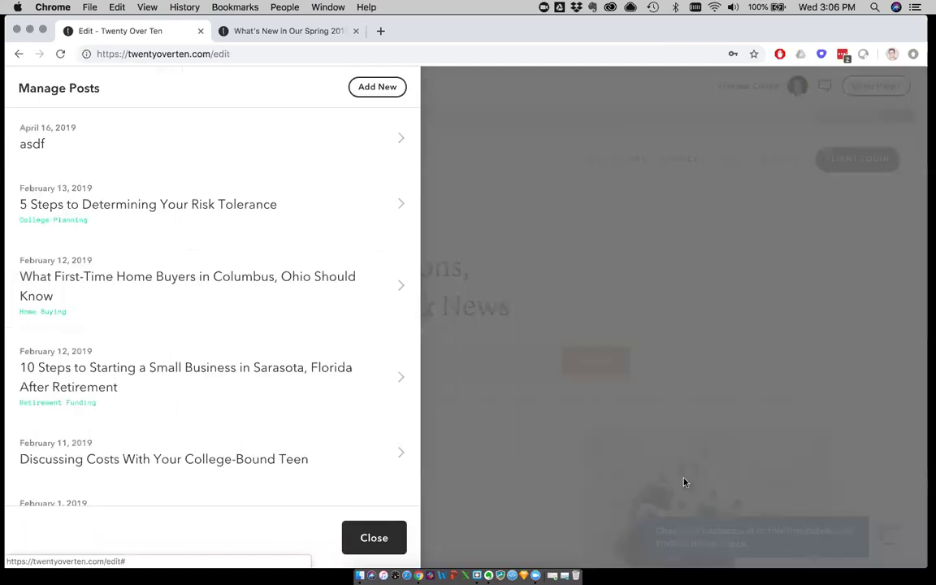
left_click(372, 537)
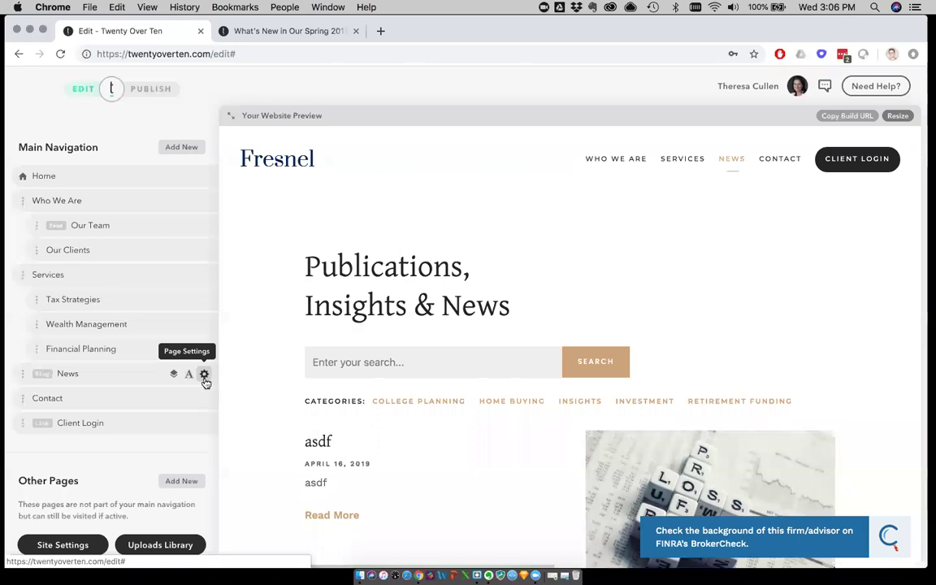
left_click(205, 374)
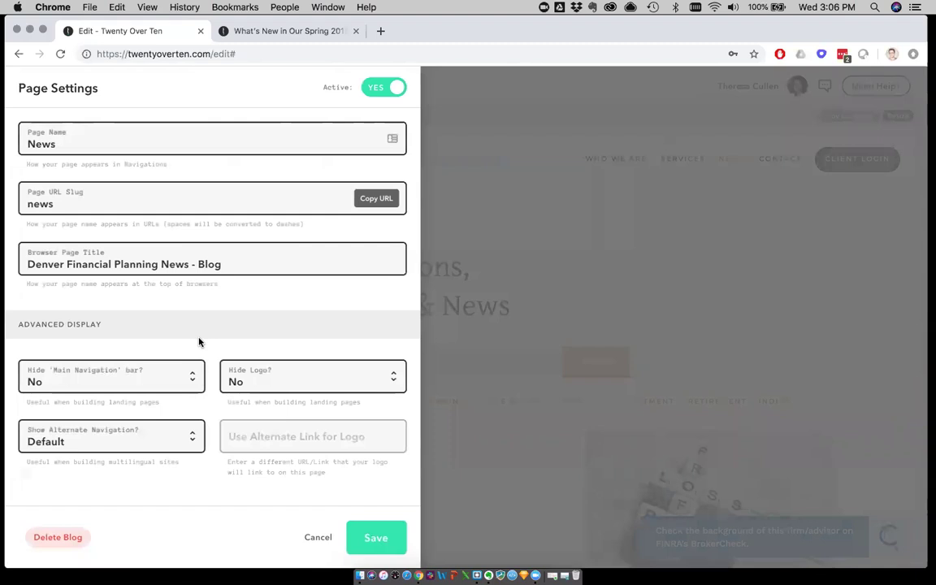
Set Display Post Date? to No and save the News page settings
scroll(199, 342, "down", 10)
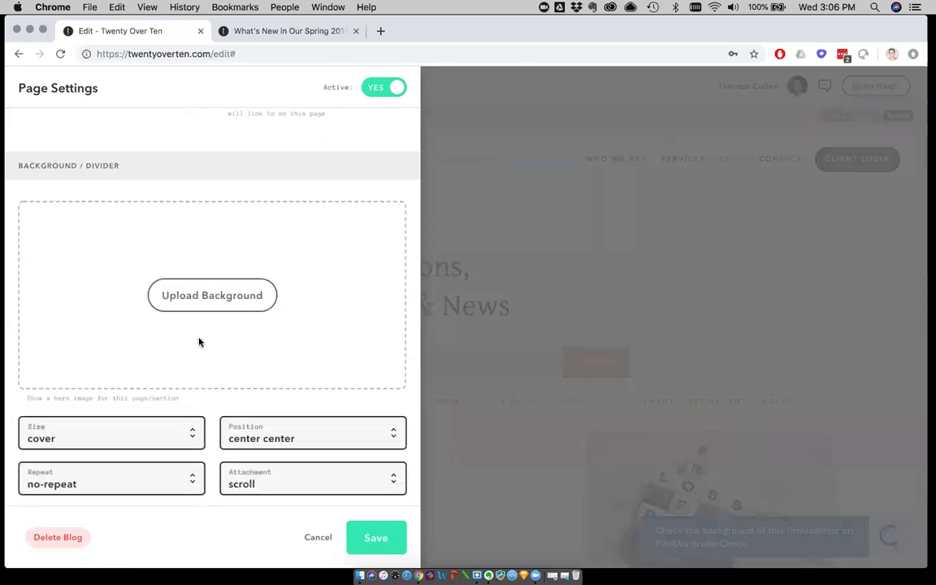
scroll(199, 342, "down", 4)
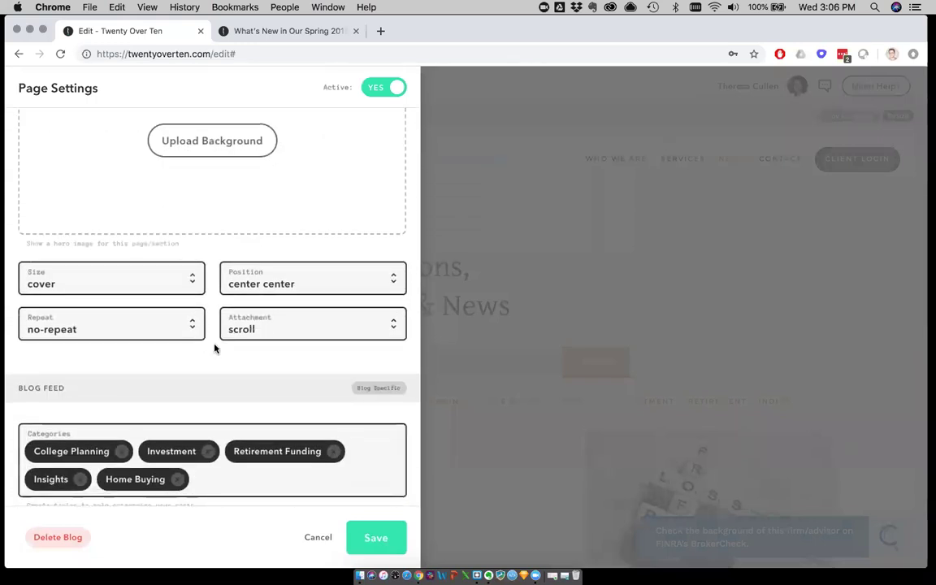
scroll(214, 349, "down", 8)
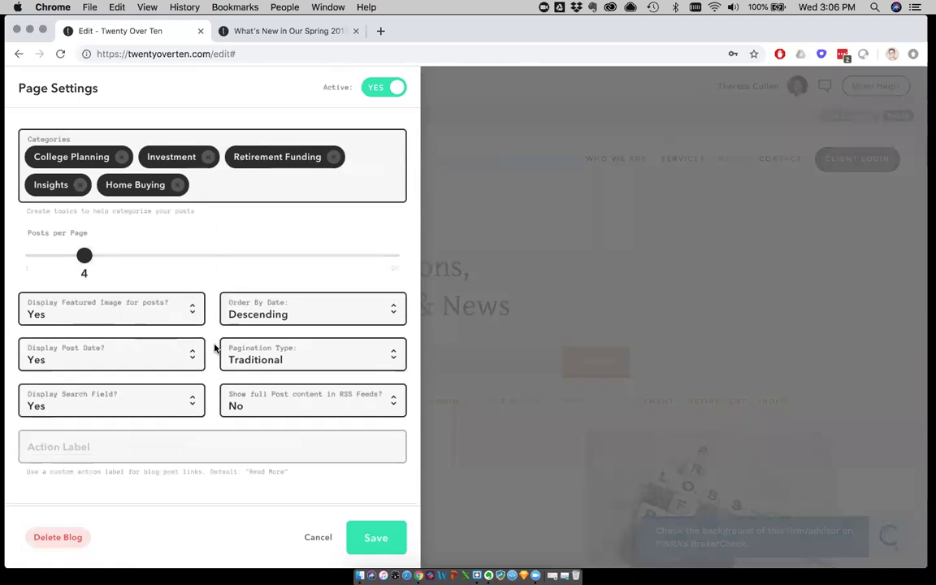
scroll(214, 349, "down", 1)
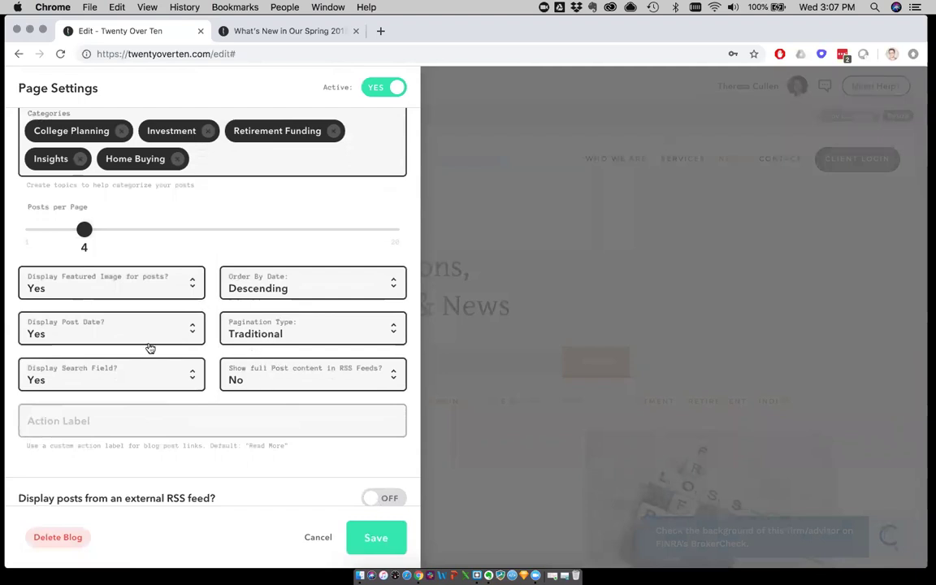
left_click(48, 330)
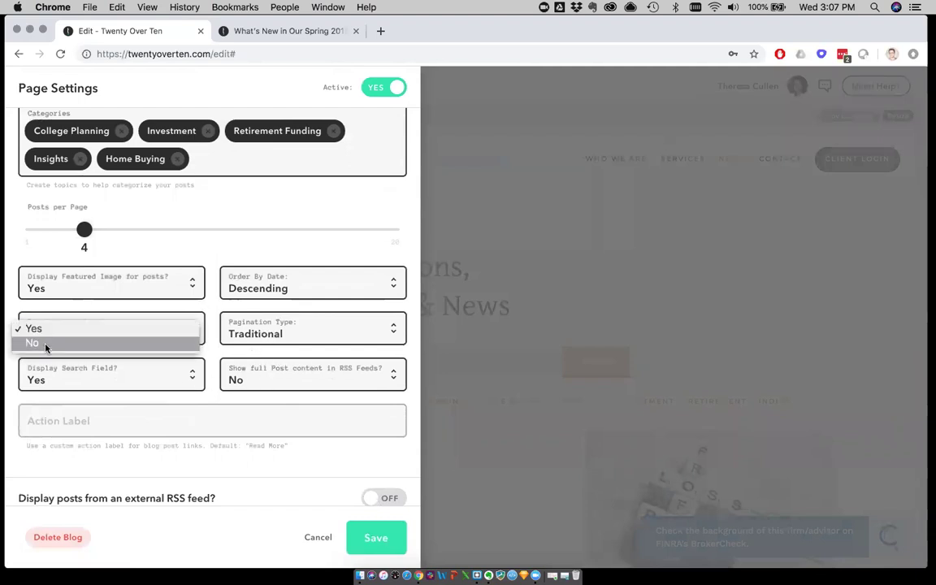
left_click(28, 344)
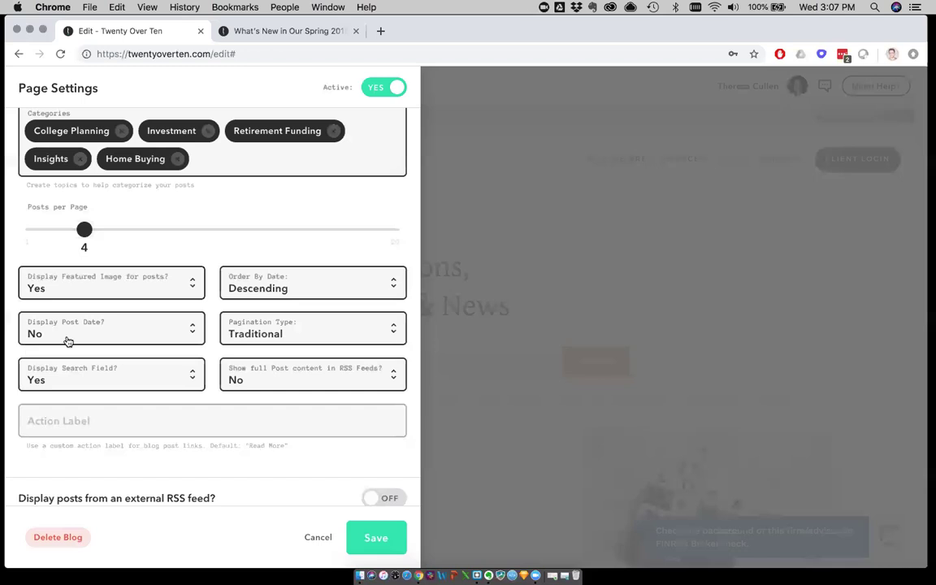
left_click(387, 544)
Scroll the News preview through the blog posts, now listed without dates
scroll(512, 497, "down", 10)
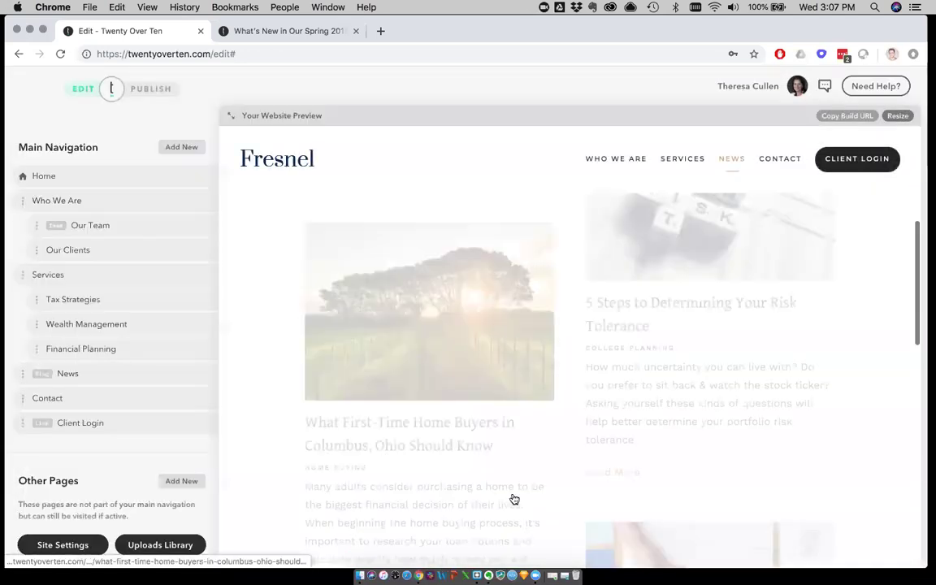
scroll(511, 497, "down", 3)
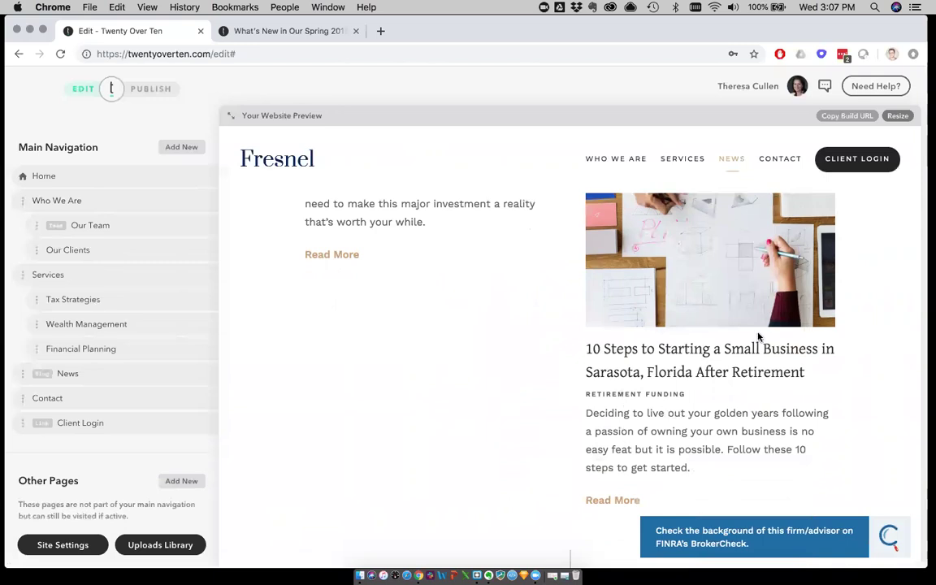
scroll(556, 420, "down", 2)
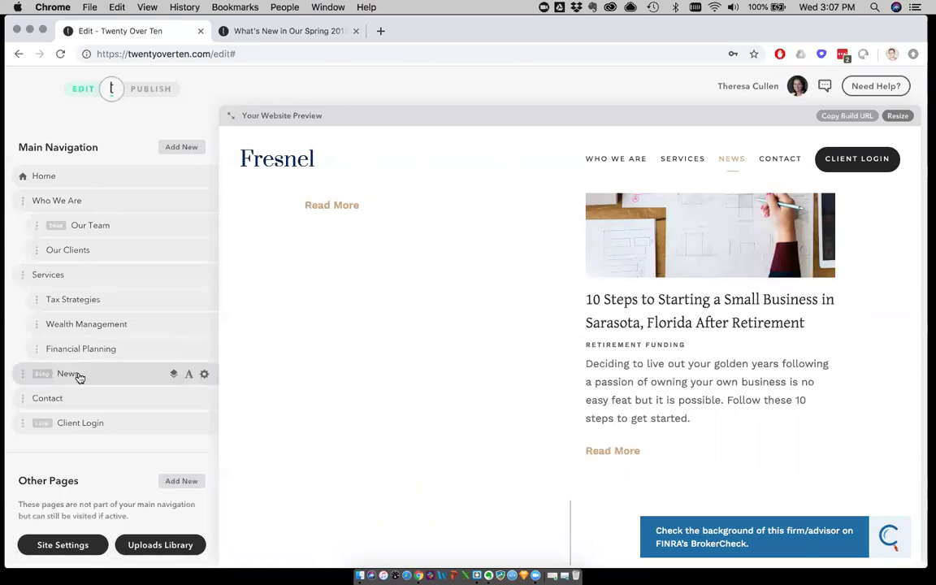
Set the News page's Blog Feed action label to 'Join Us', save it, and check the post list
left_click(203, 375)
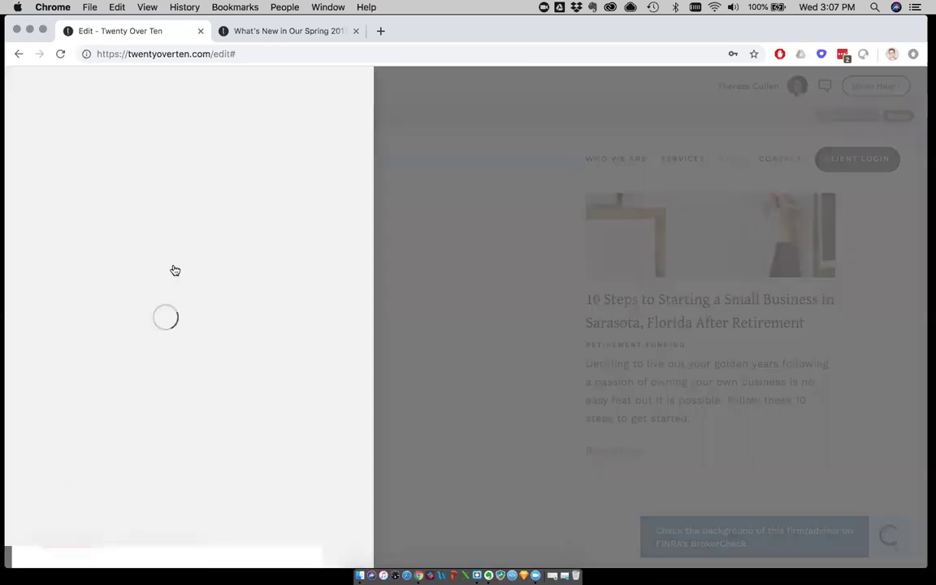
scroll(17, 235, "down", 5)
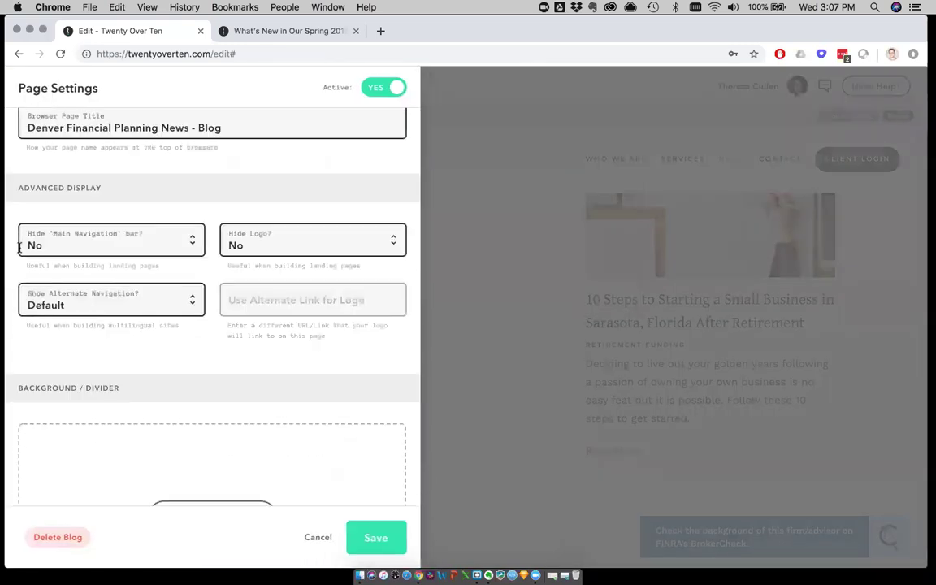
scroll(19, 252, "down", 14)
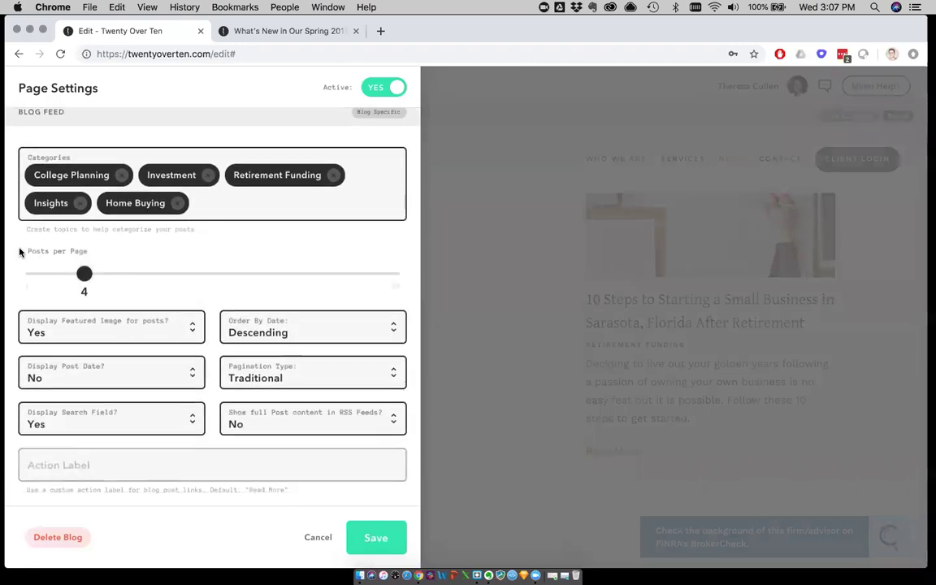
left_click(39, 314)
type("Join Us")
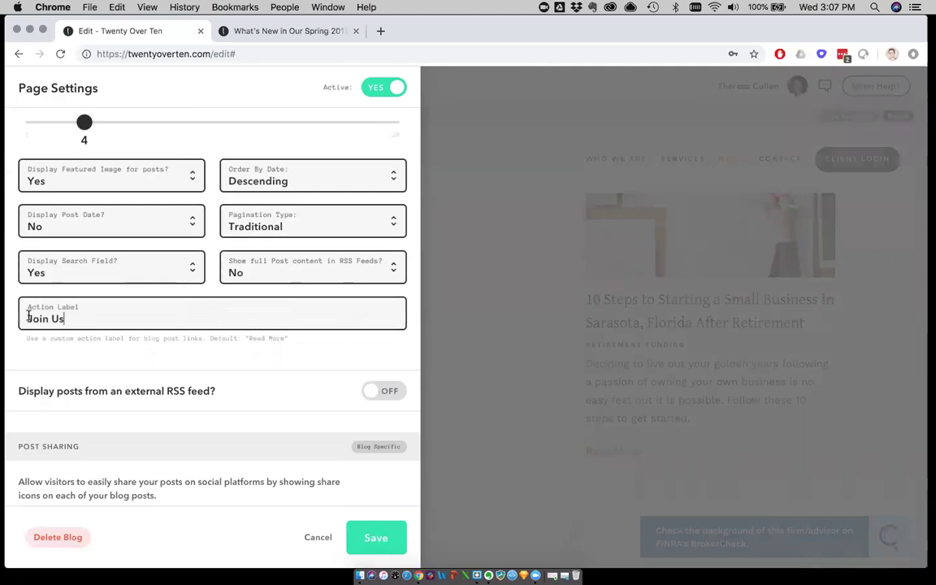
left_click(376, 534)
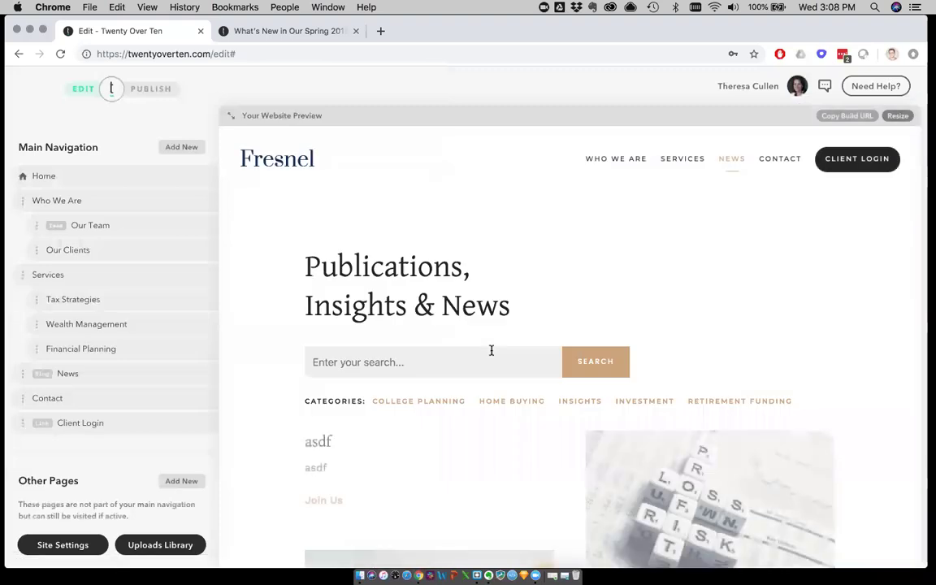
scroll(491, 350, "down", 10)
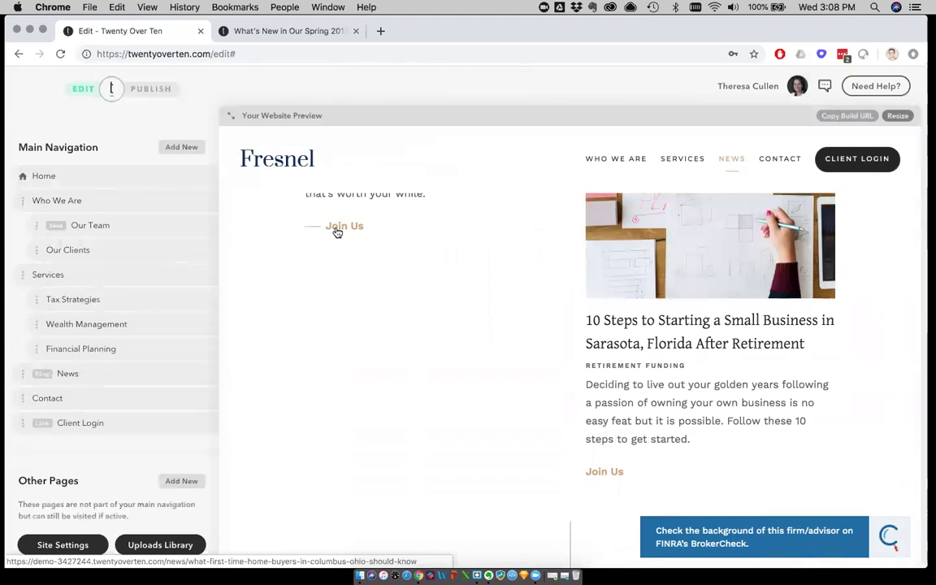
scroll(337, 232, "up", 3)
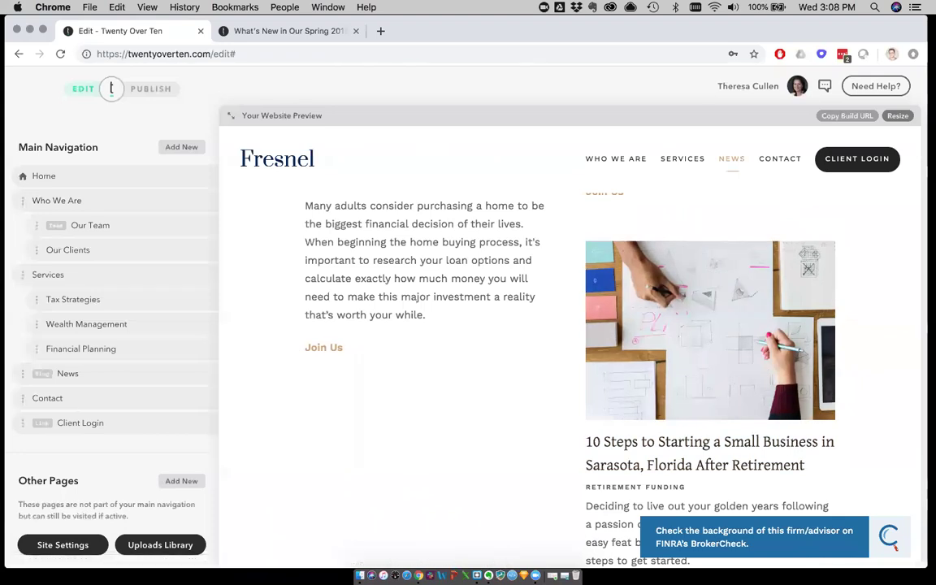
Show the Home page in the preview and scroll through it
left_click(45, 176)
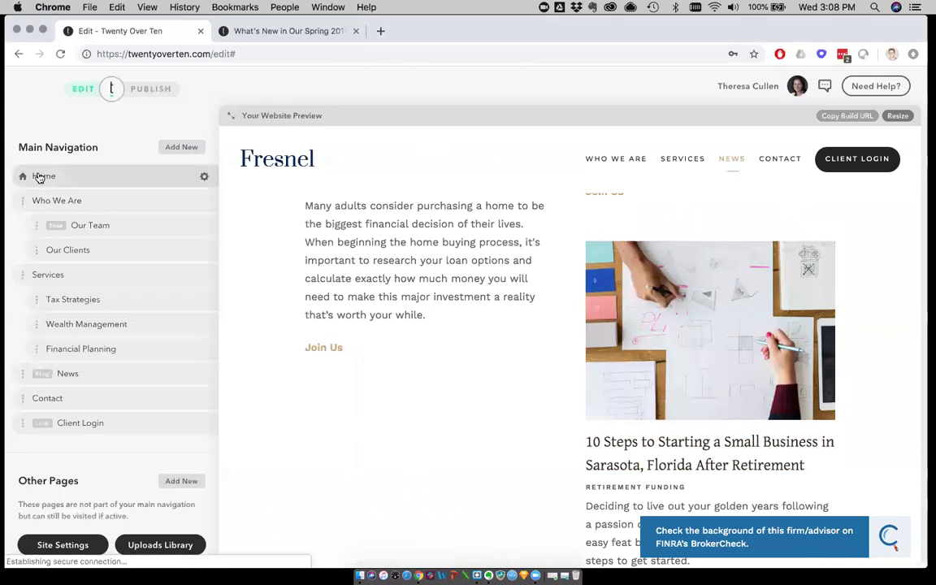
scroll(275, 272, "down", 8)
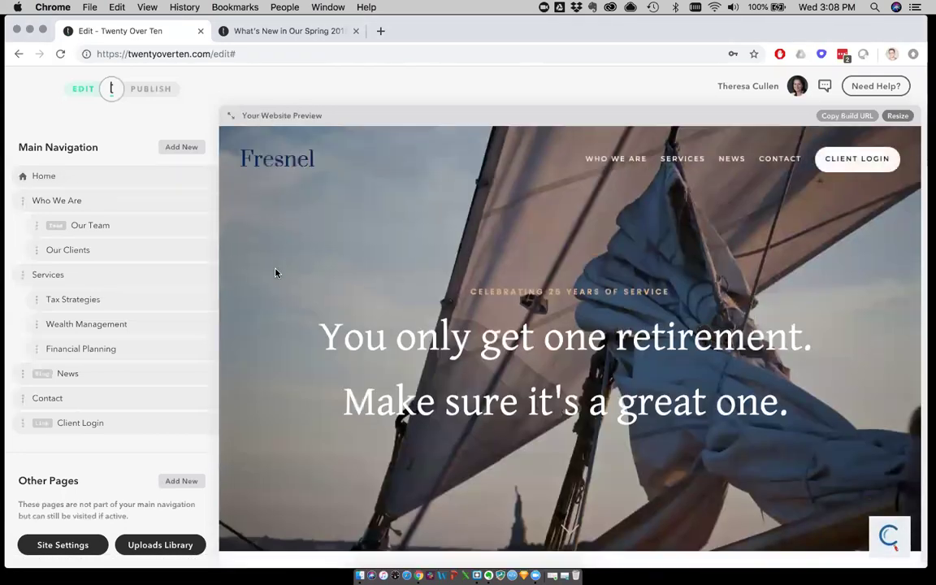
scroll(275, 273, "down", 6)
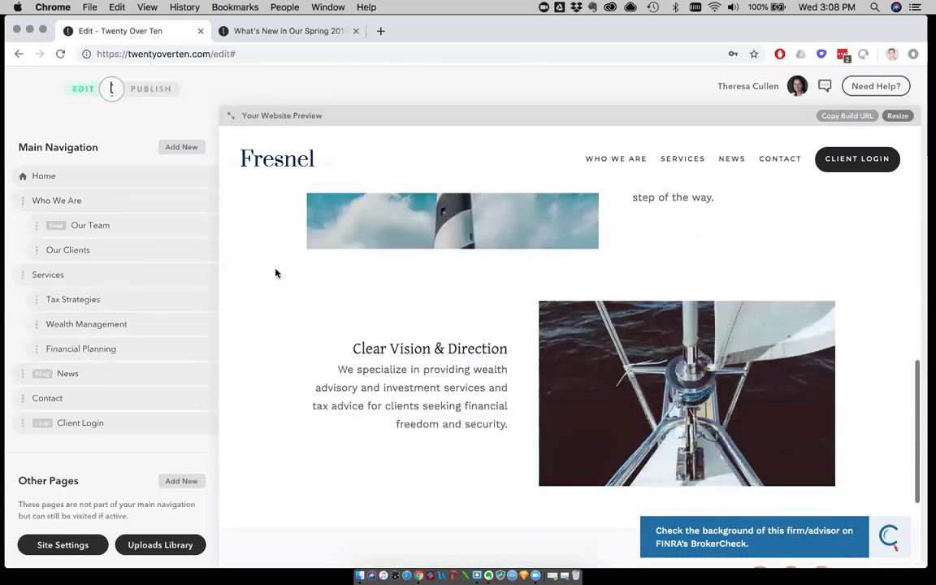
scroll(276, 273, "up", 15)
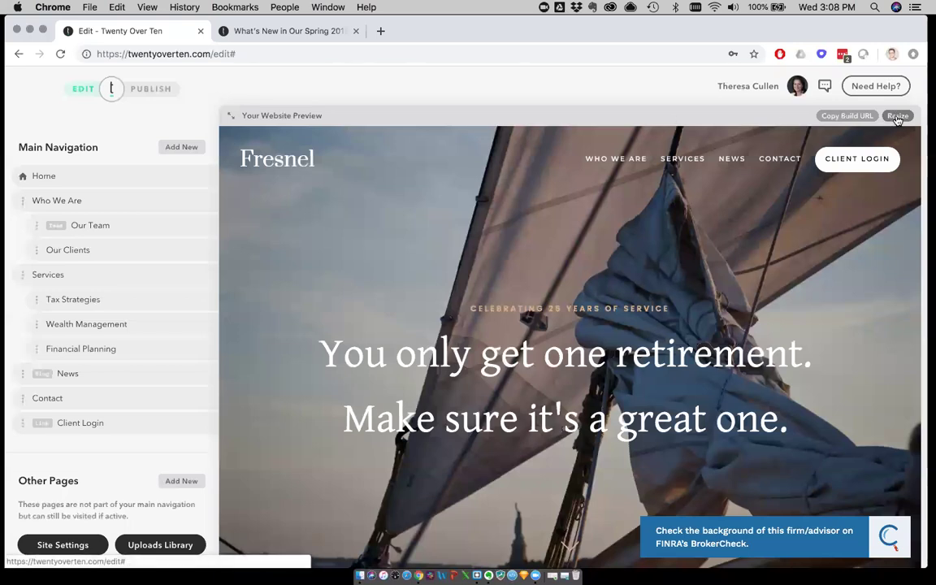
Preview the Home page at tablet width, opening and closing its navigation menu
left_click(890, 117)
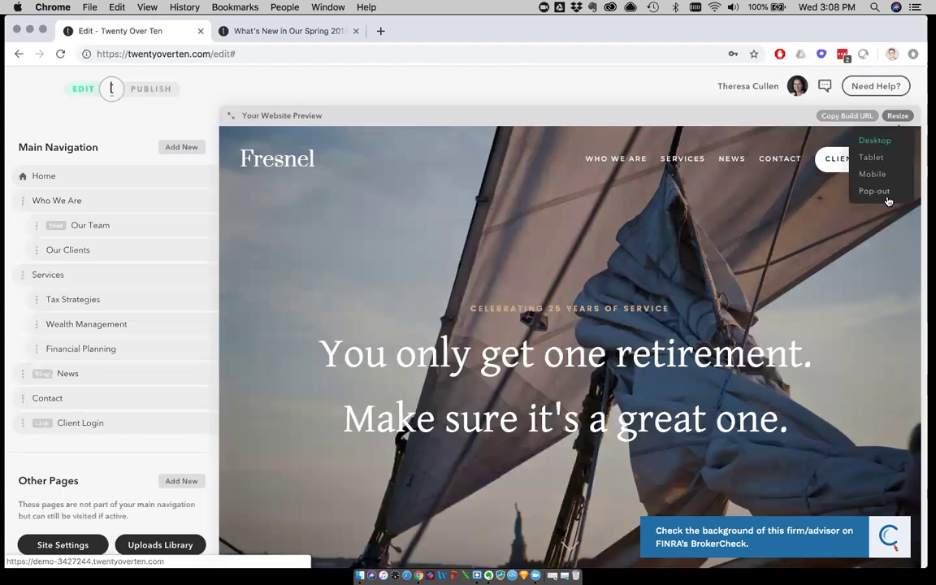
left_click(874, 158)
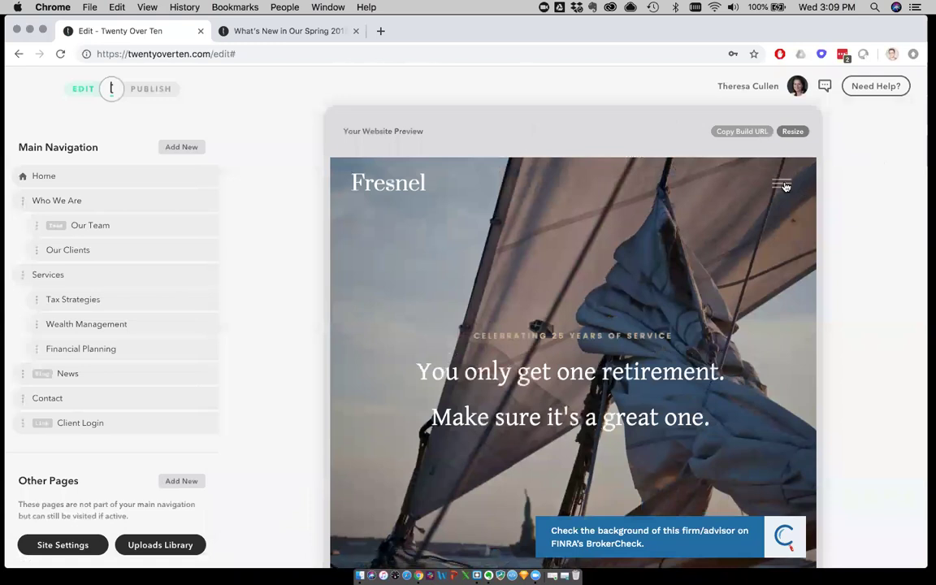
left_click(781, 183)
left_click(782, 183)
scroll(781, 185, "down", 10)
scroll(781, 185, "down", 3)
scroll(780, 183, "up", 10)
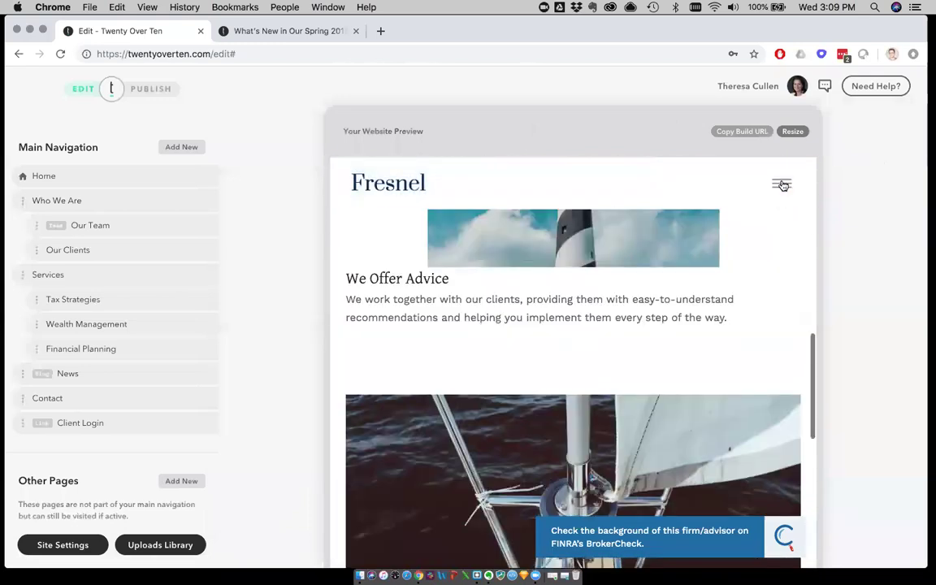
Preview the Home page at mobile width, toggling the hamburger menu twice
left_click(794, 131)
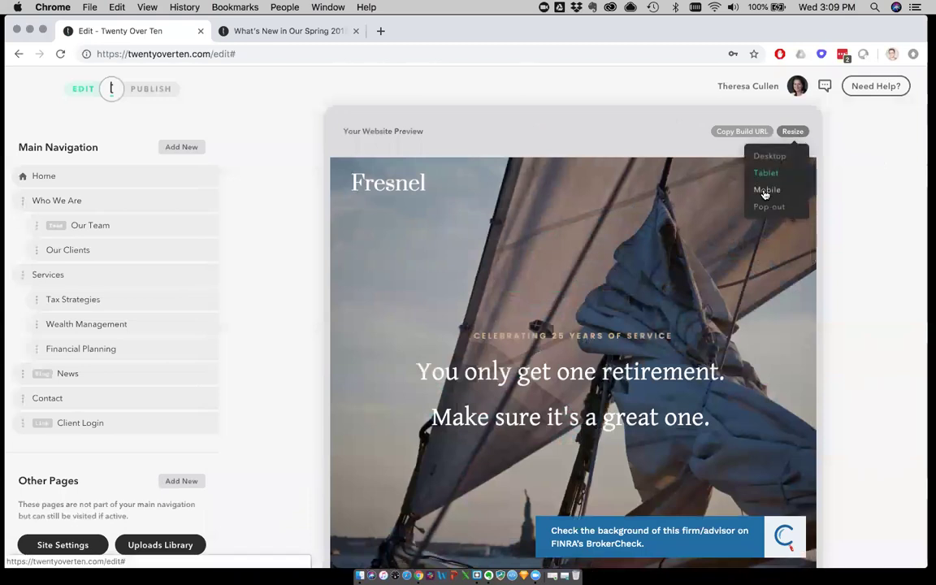
left_click(769, 188)
left_click(661, 167)
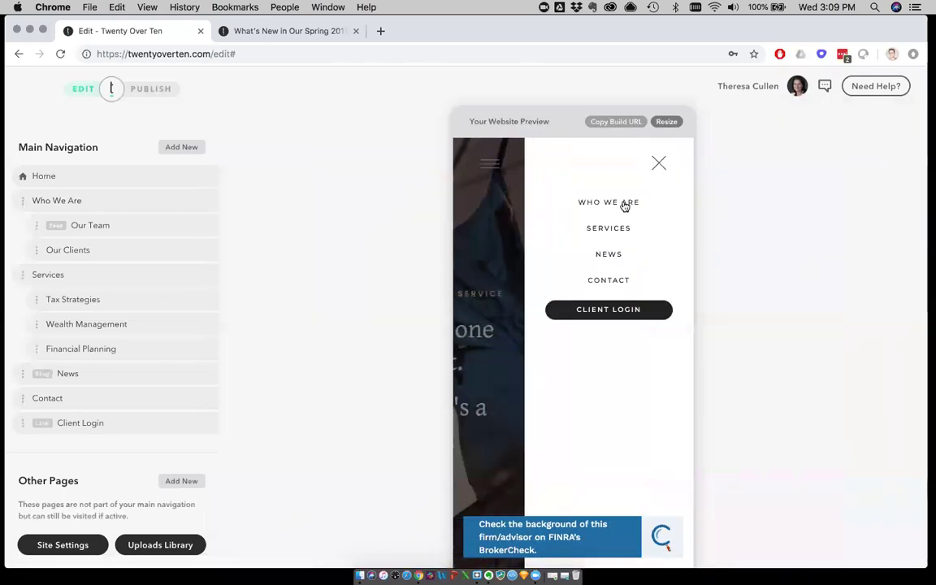
left_click(658, 163)
scroll(589, 318, "down", 15)
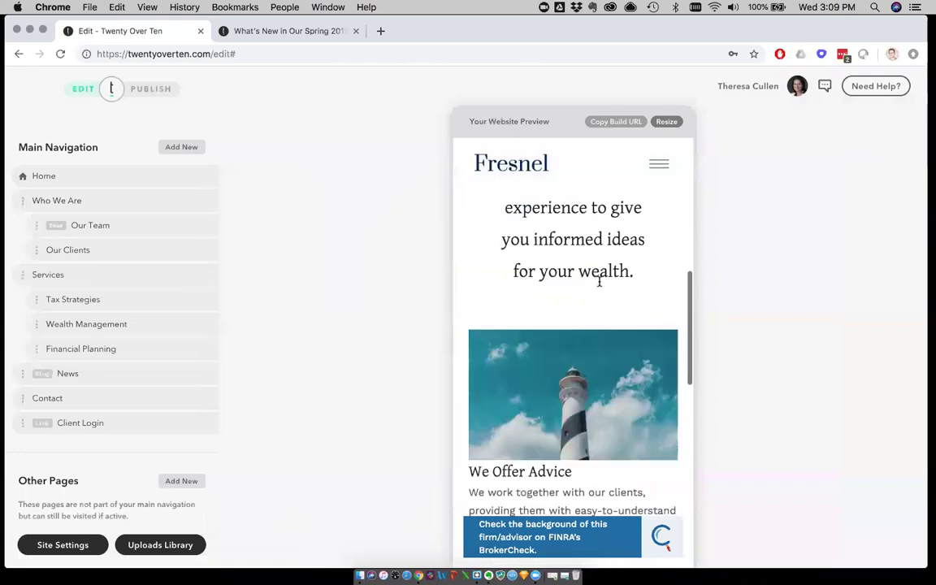
scroll(590, 318, "up", 15)
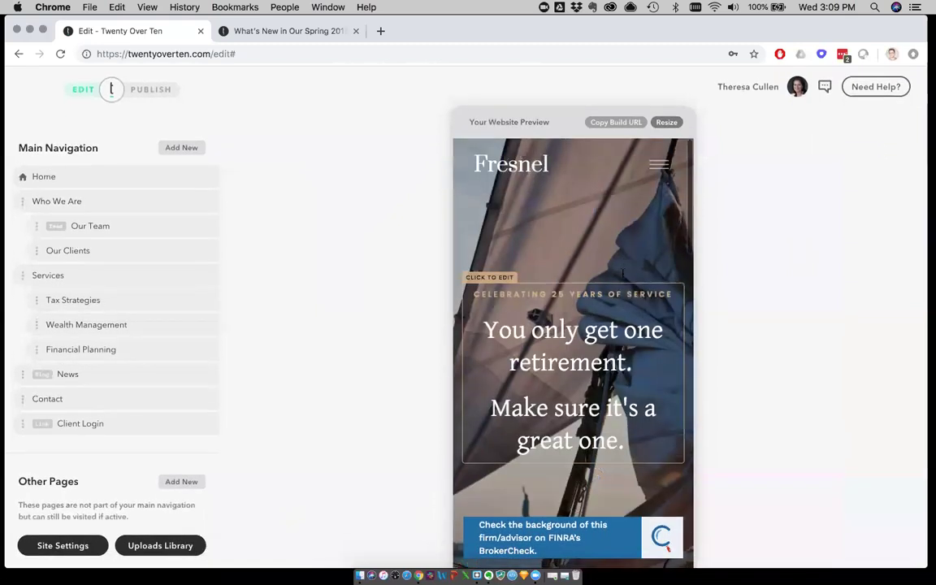
left_click(658, 164)
left_click(658, 162)
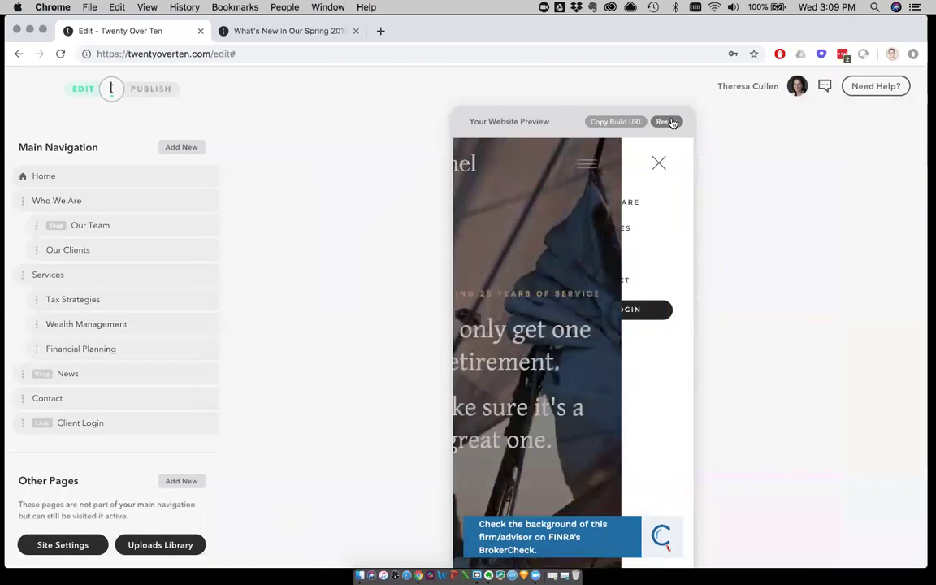
left_click(669, 121)
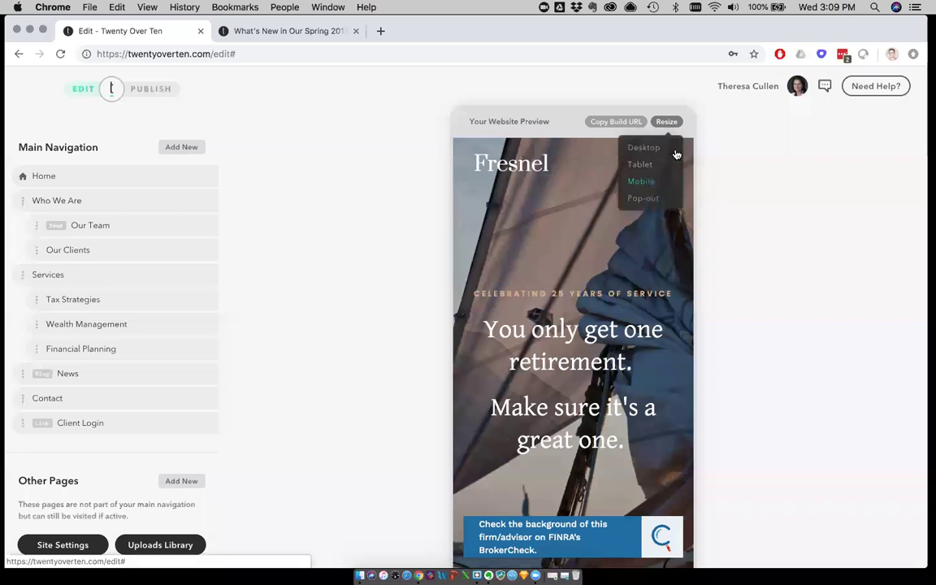
Pop the demo site out into its own tab, close it, and restore the desktop-width preview
left_click(642, 198)
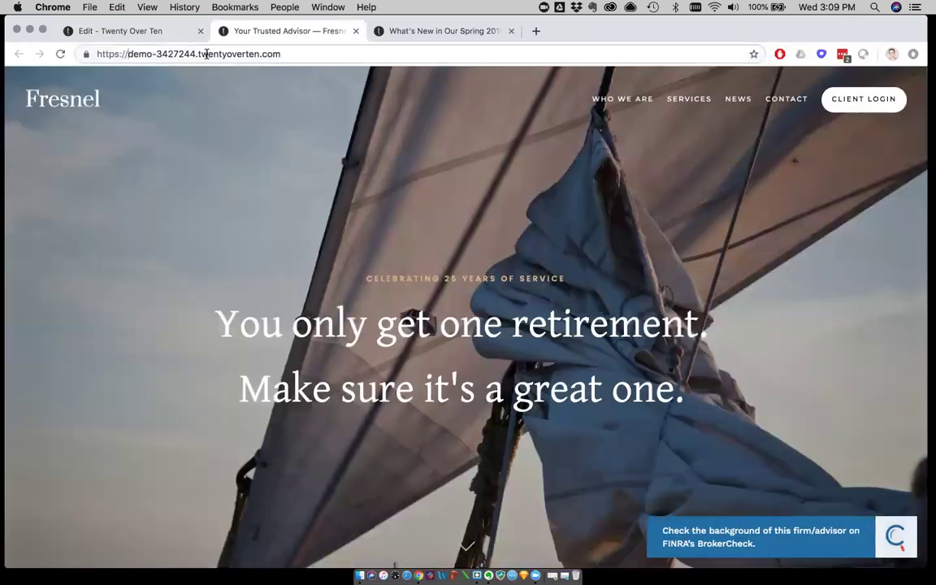
left_click_drag(127, 53, 293, 50)
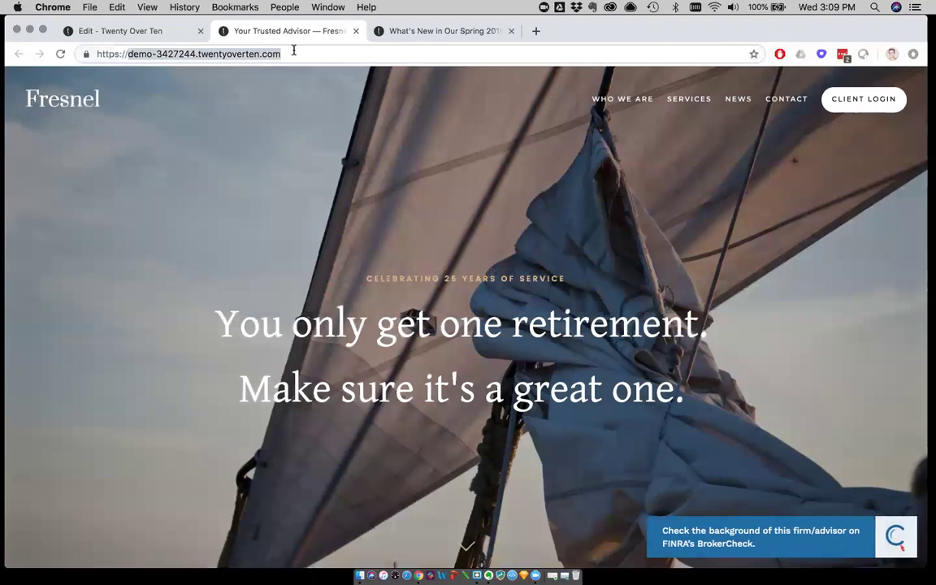
left_click(191, 161)
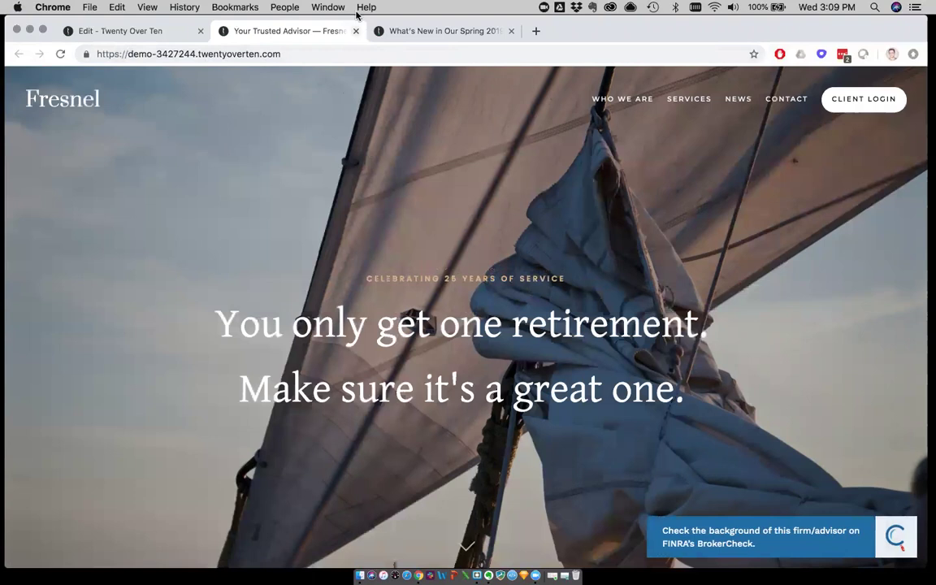
key("super+w")
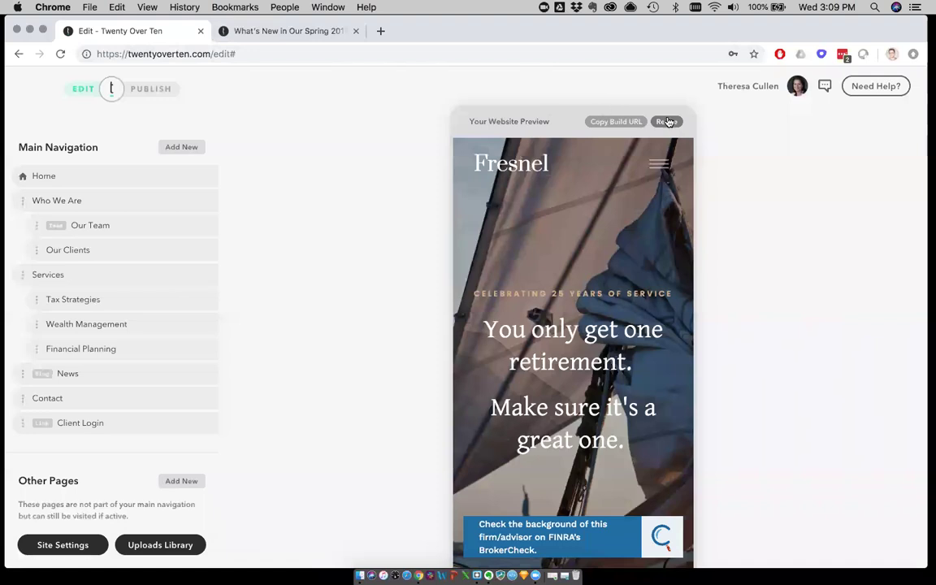
left_click(666, 121)
left_click(639, 145)
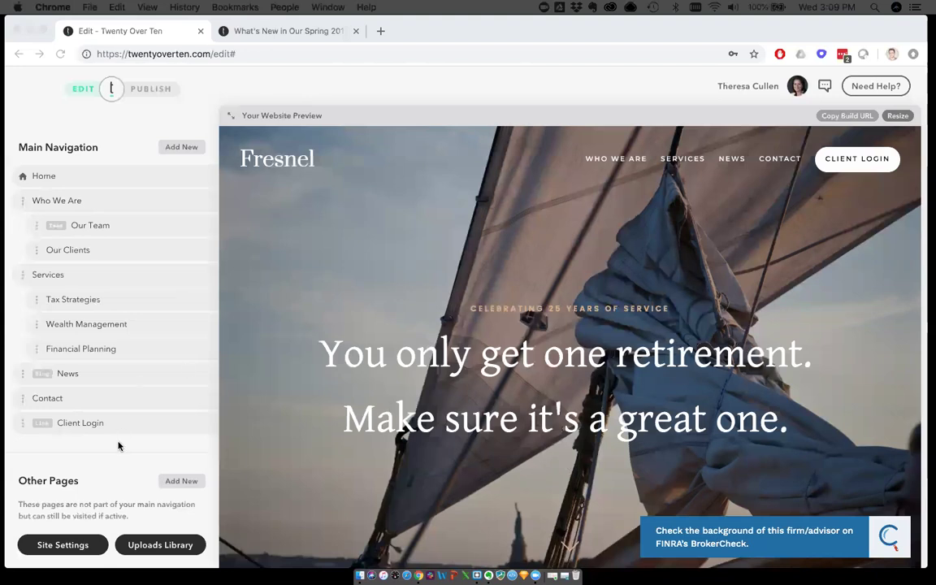
Change the site's base framework from Fresnel to Iris under Advanced settings
left_click(54, 545)
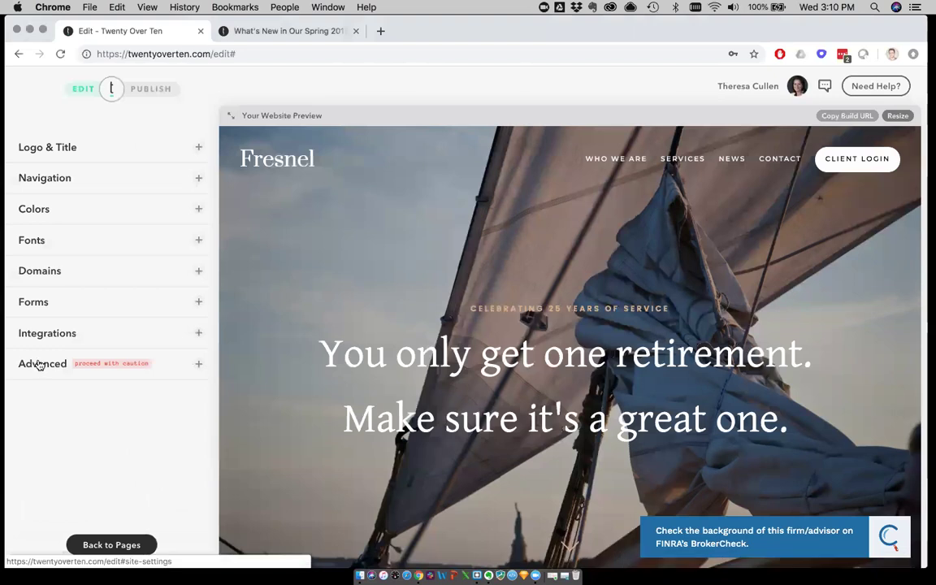
left_click(36, 362)
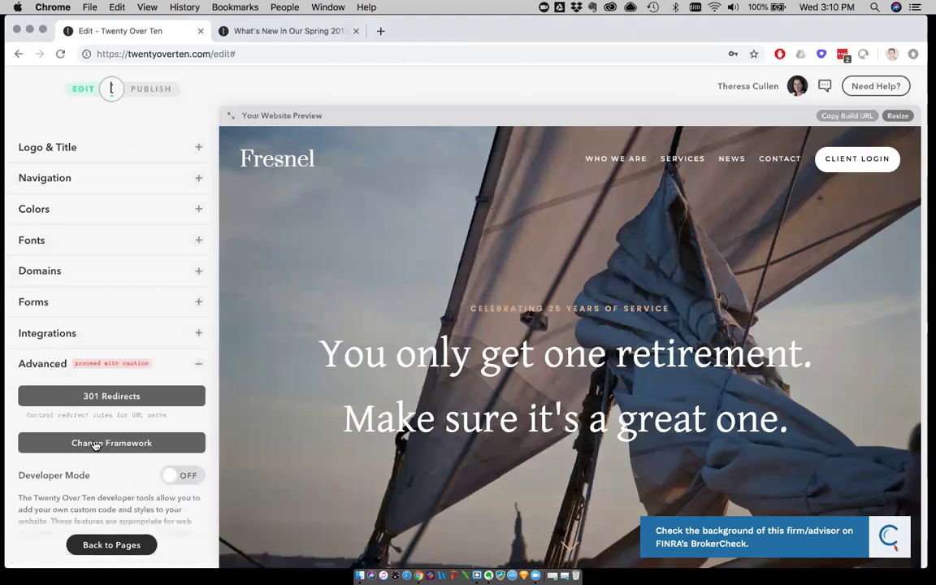
left_click(97, 442)
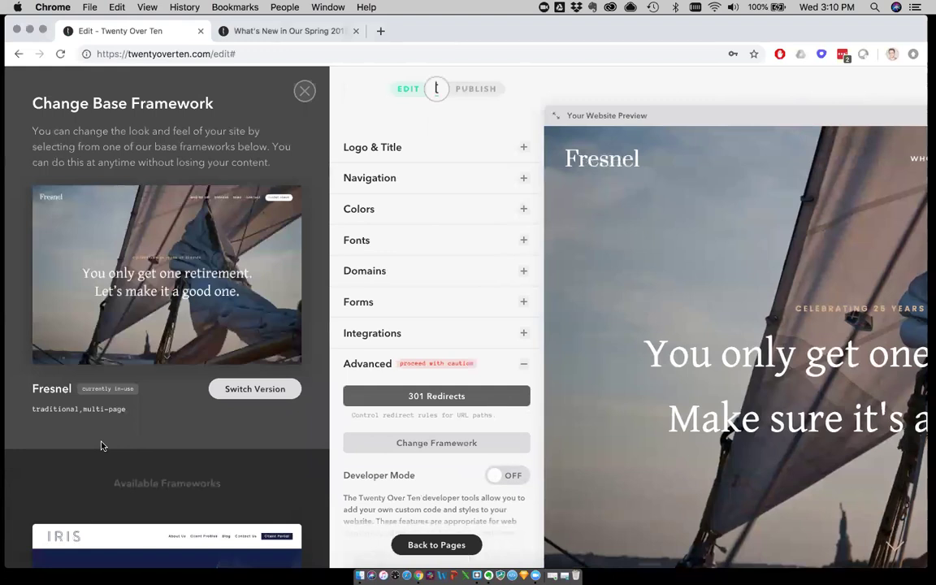
scroll(101, 445, "down", 5)
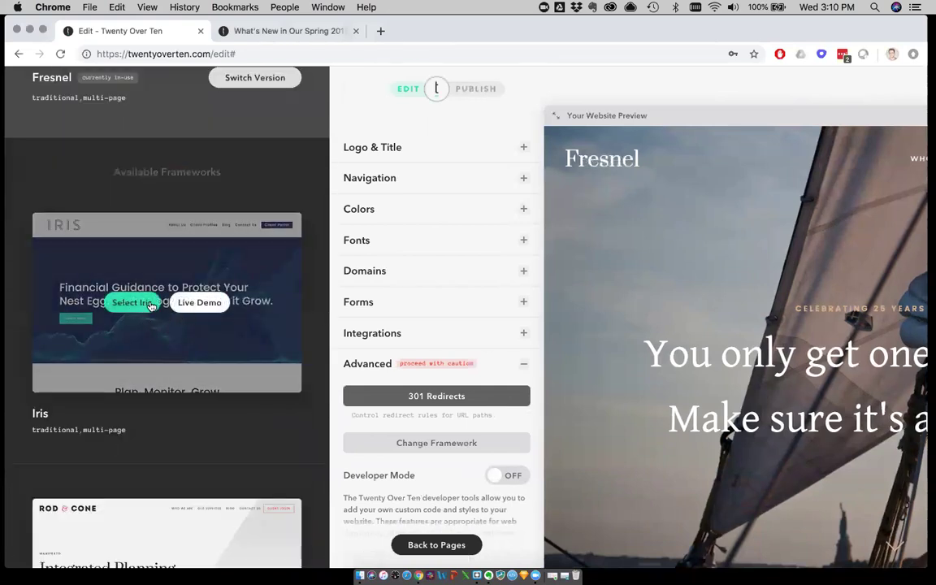
left_click(129, 303)
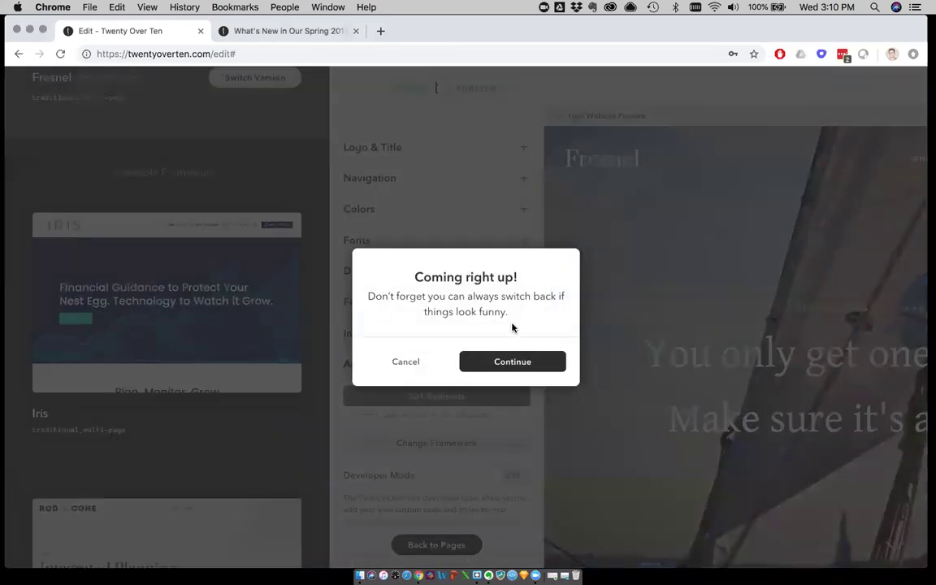
left_click(496, 362)
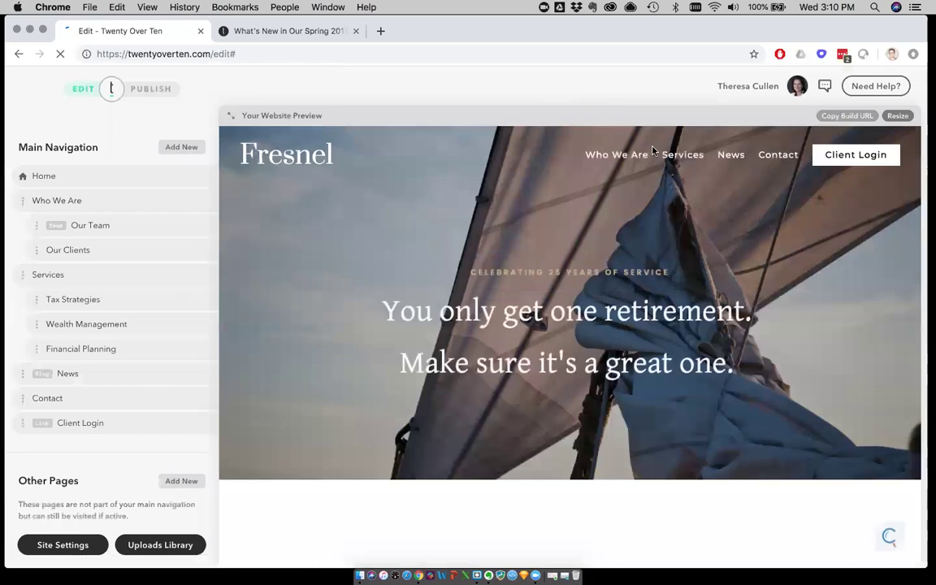
Preview the Services and Who We Are pages in the Iris framework
scroll(680, 157, "down", 2)
left_click(680, 156)
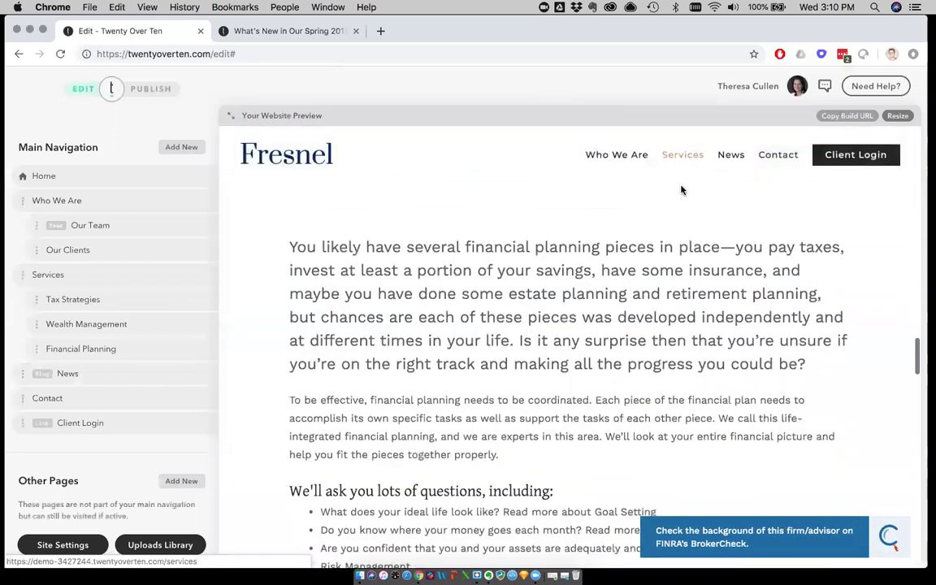
left_click(620, 156)
scroll(601, 231, "up", 5)
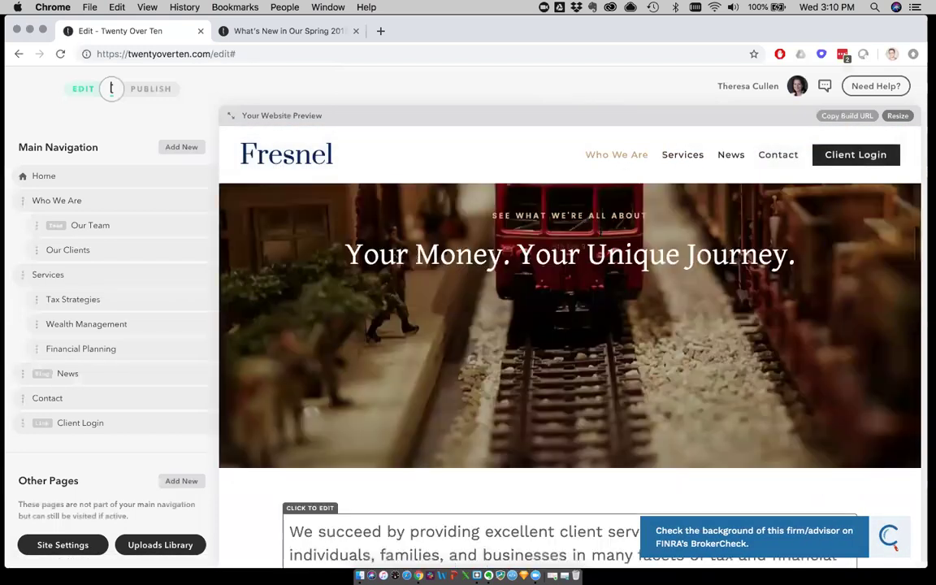
scroll(569, 325, "up", 5)
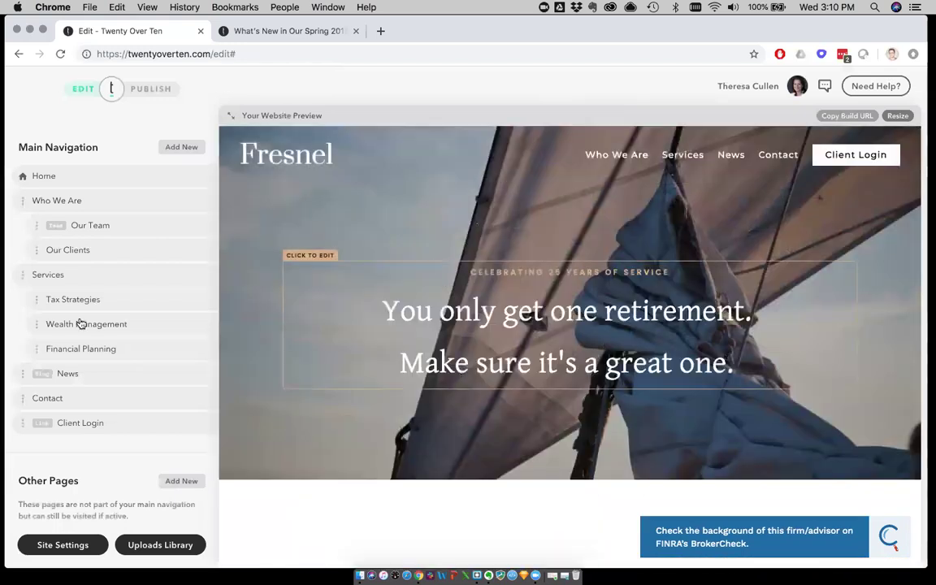
left_click(62, 546)
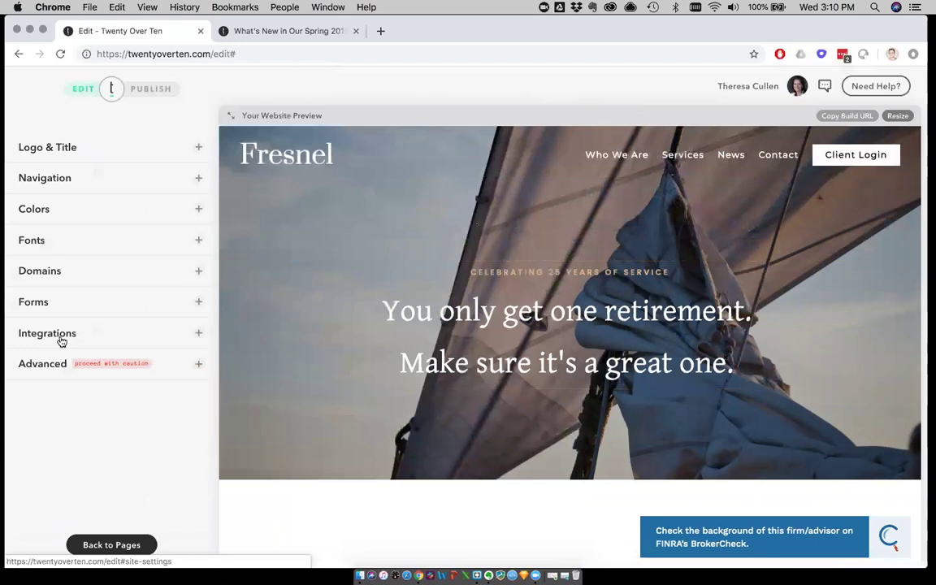
Change the base framework from Iris back to Fresnel and confirm the switch
left_click(39, 370)
left_click(105, 443)
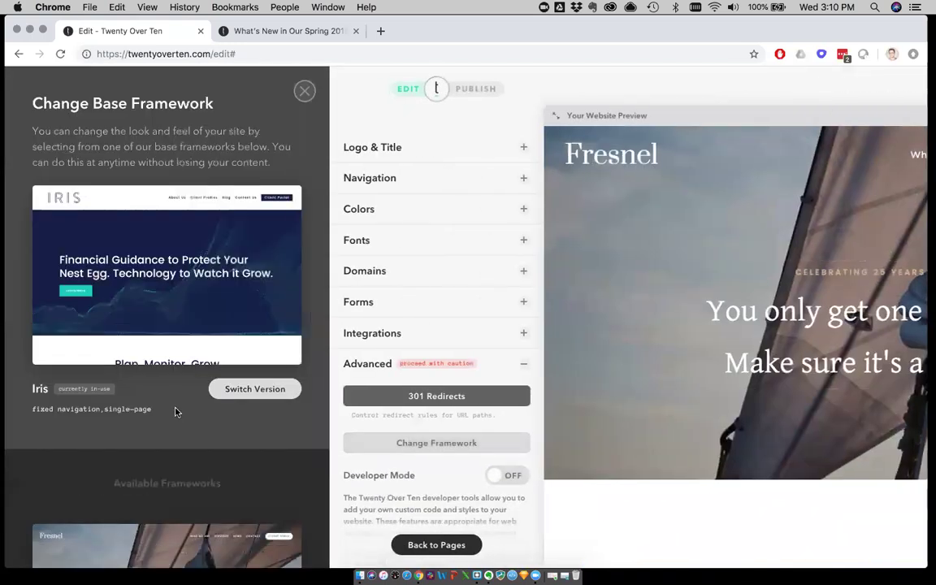
scroll(211, 400, "down", 8)
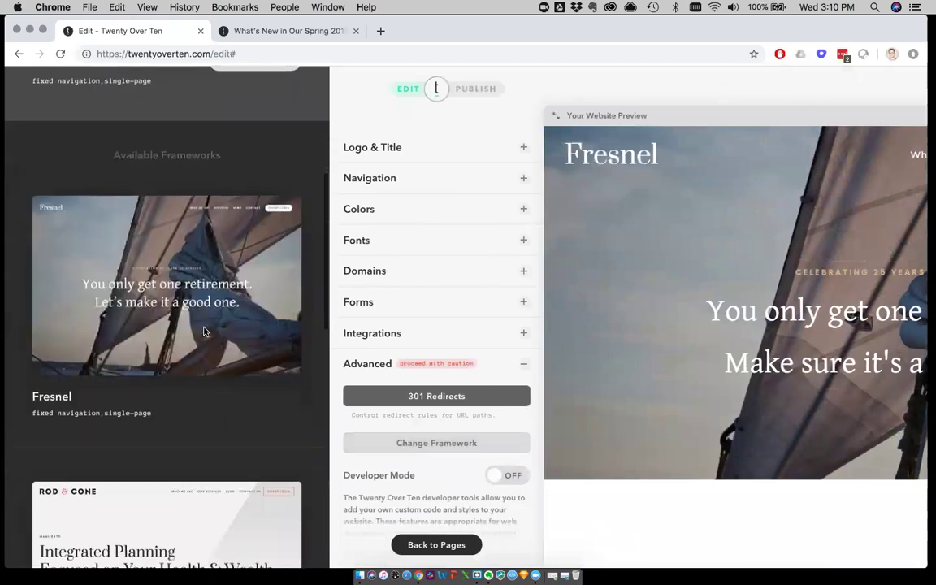
left_click(132, 286)
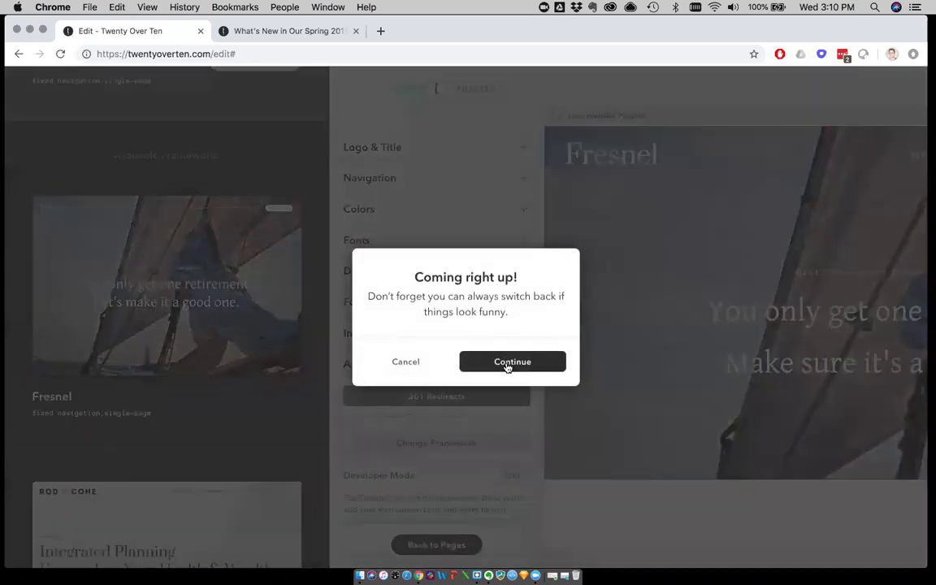
left_click(394, 360)
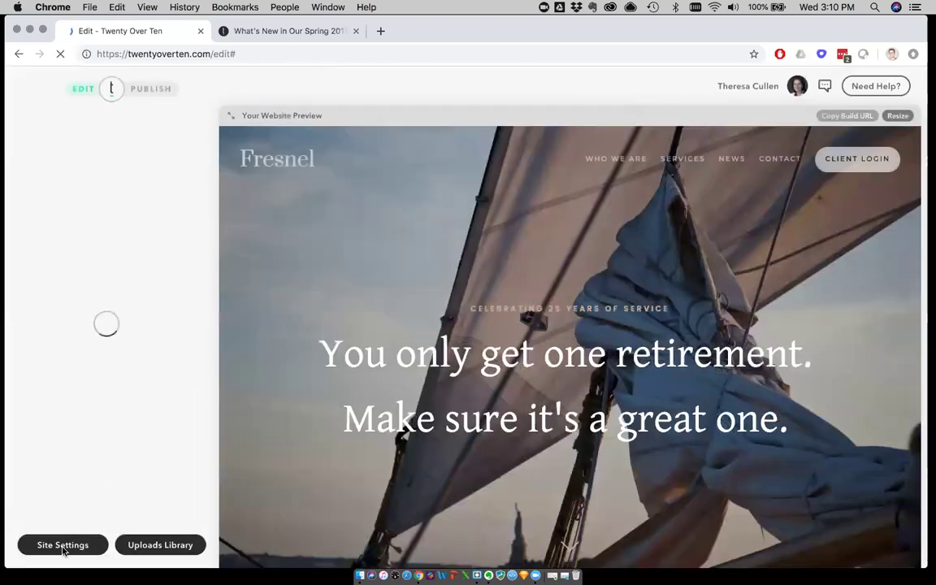
left_click(63, 547)
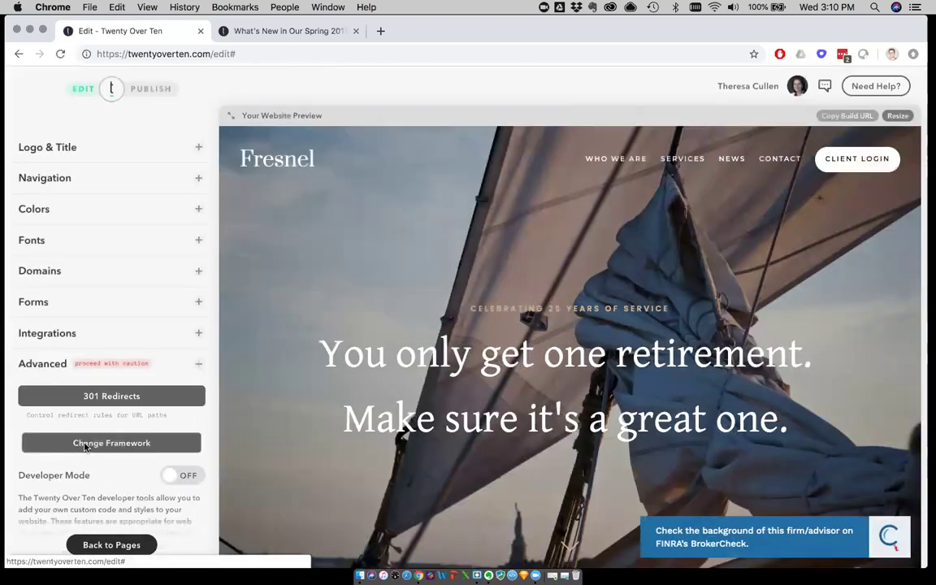
Review Fresnel's versions 3.0, 2.0 and 1.0 in the framework chooser, keeping 3.0
left_click(83, 444)
left_click(252, 391)
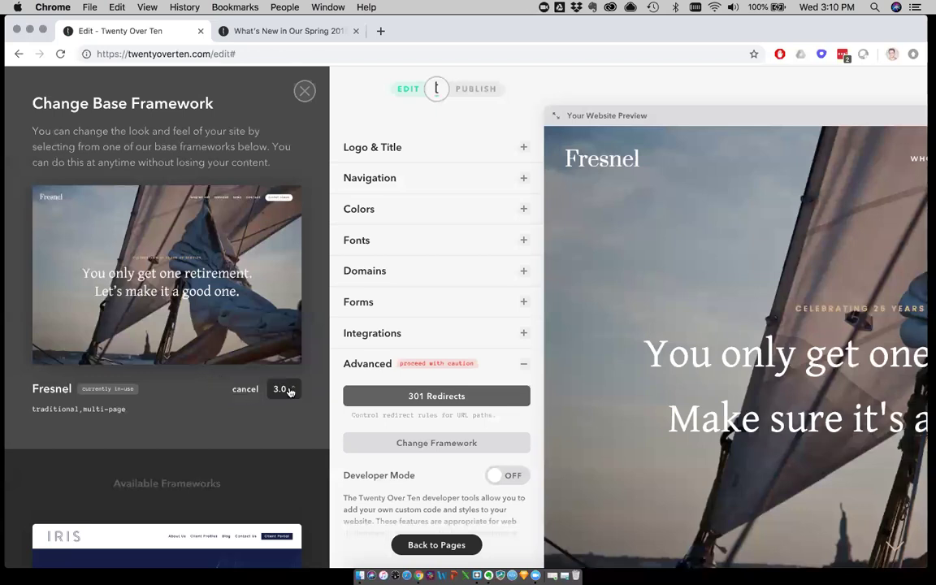
left_click(294, 391)
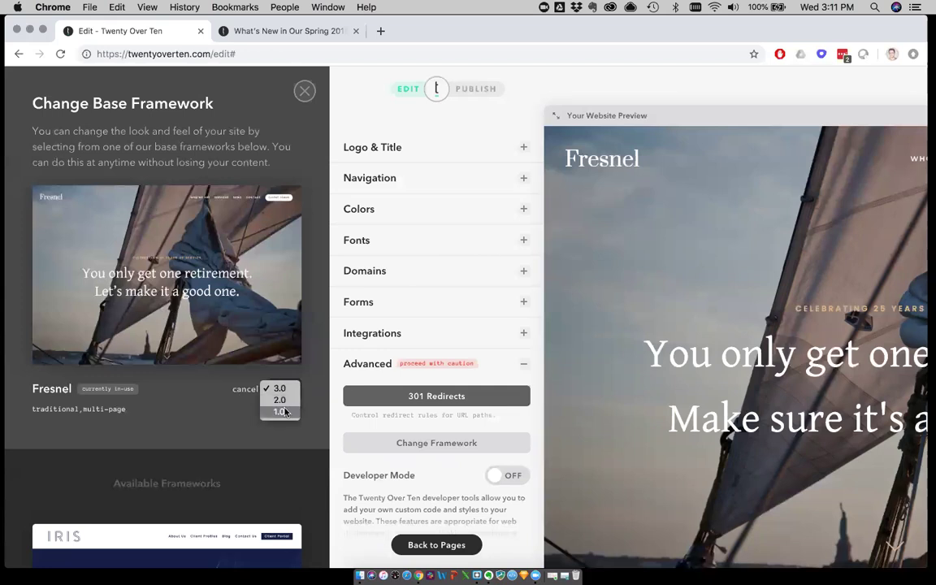
left_click(199, 428)
Close the framework chooser, collapse Advanced, and inspect the Links color without changing it
left_click(303, 91)
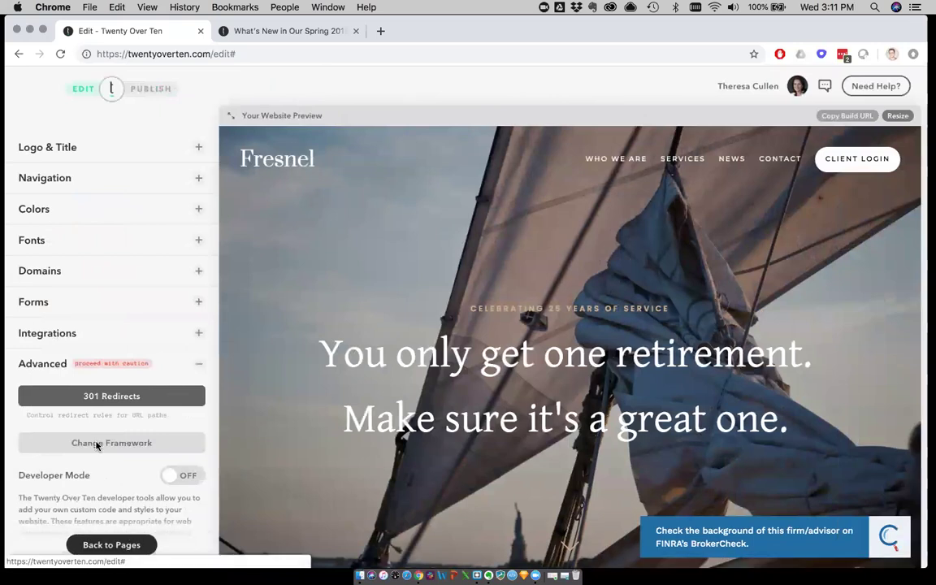
left_click(44, 363)
left_click(36, 209)
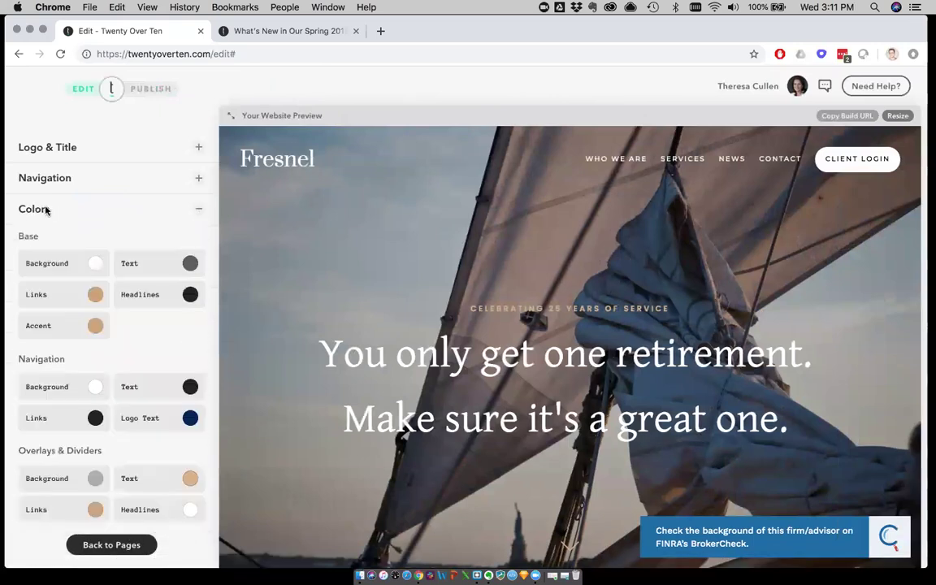
left_click(98, 292)
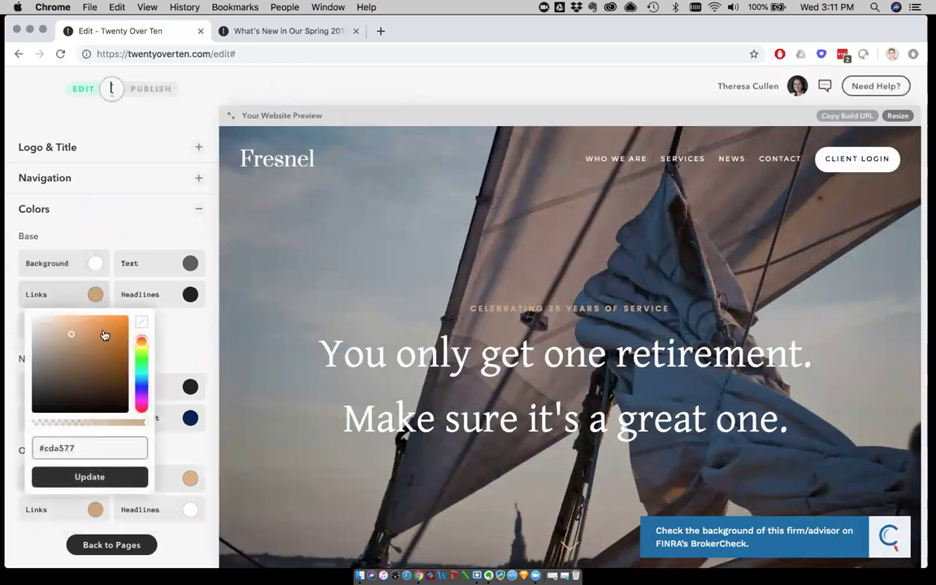
left_click(94, 293)
Expand the Fonts settings and look over the color and font sections
scroll(108, 315, "down", 8)
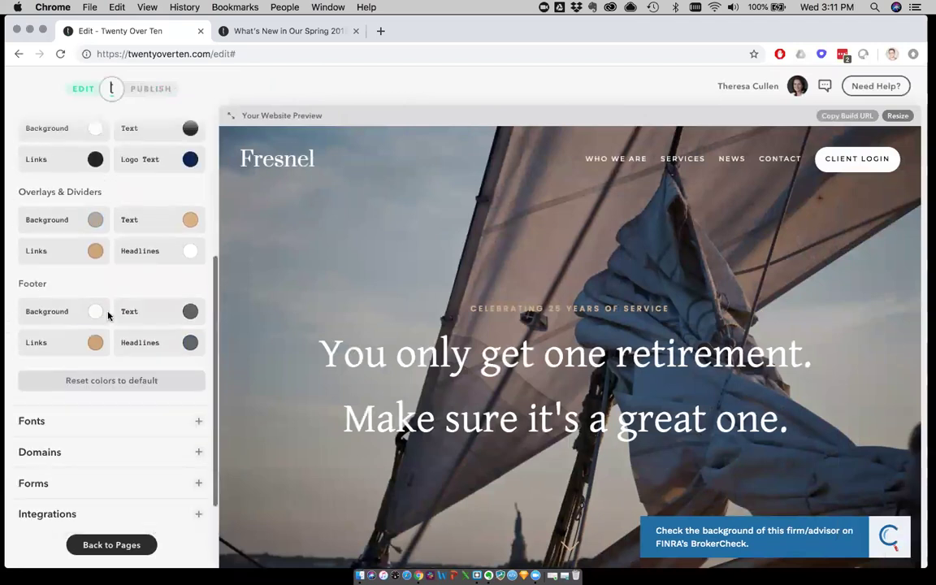
left_click(89, 366)
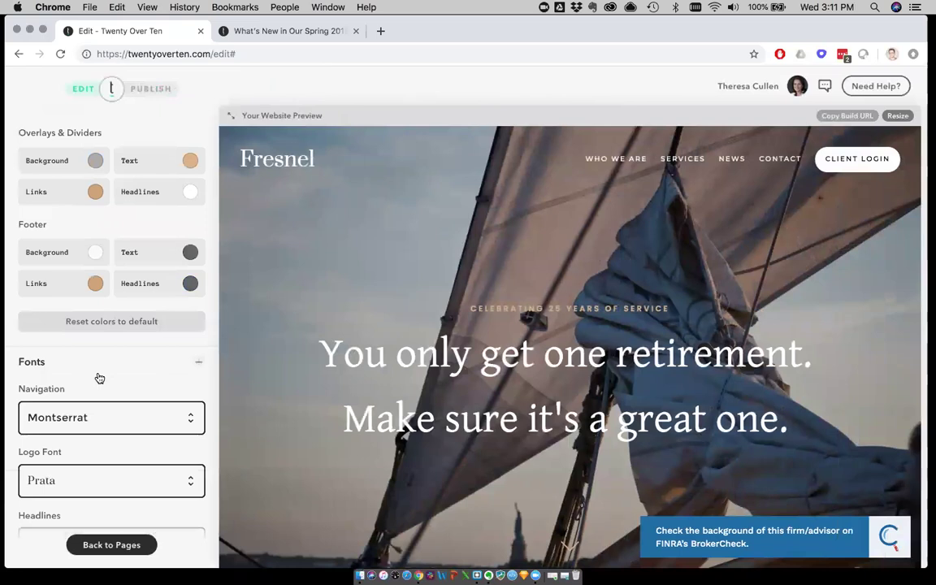
scroll(99, 377, "up", 1)
scroll(99, 378, "up", 5)
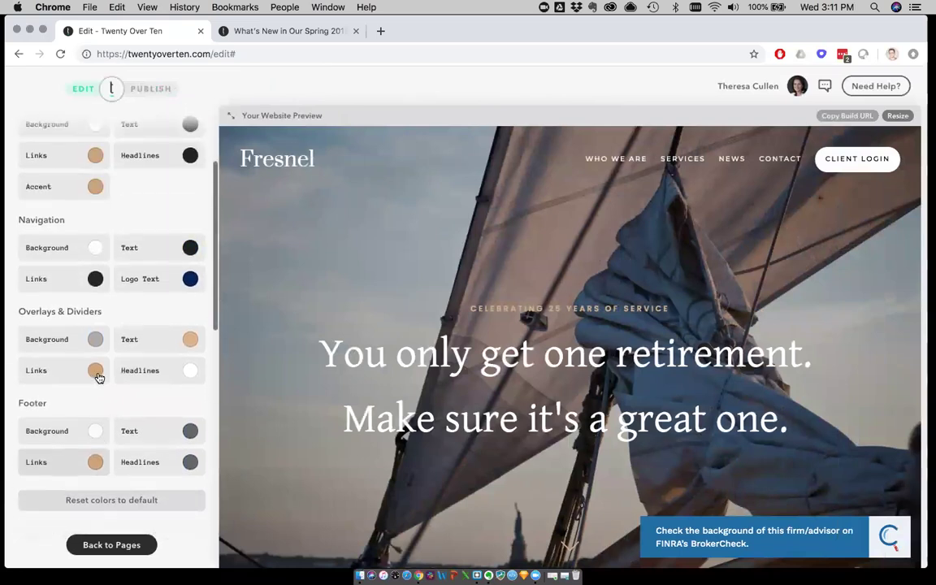
scroll(96, 379, "up", 2)
scroll(119, 391, "down", 5)
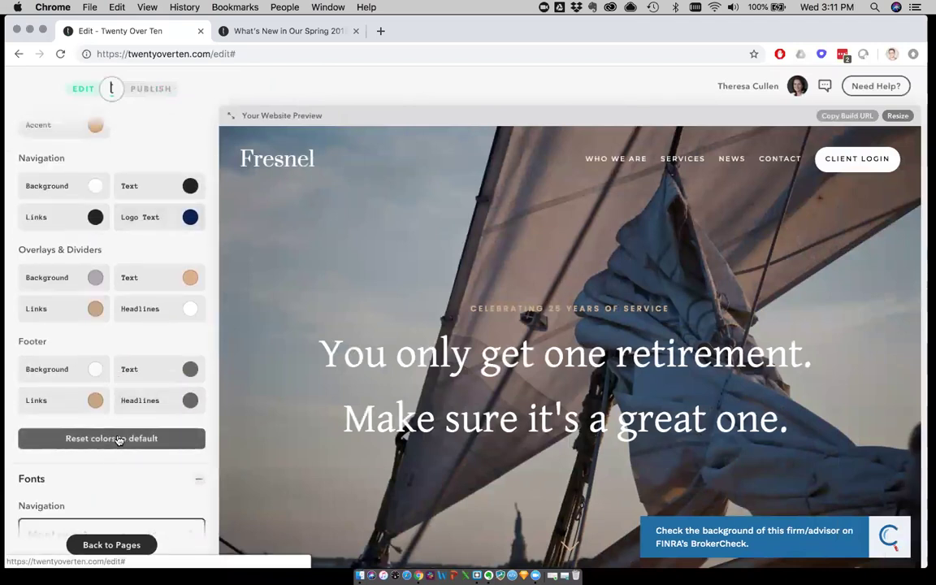
Reset the site colors to default, confirming in the 'Are you sure?' dialog
left_click(122, 440)
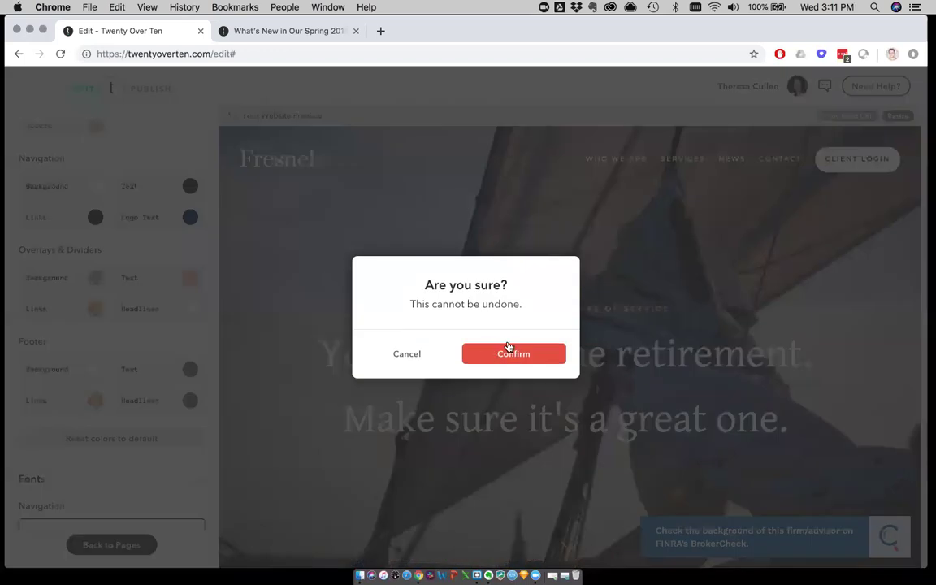
left_click(504, 352)
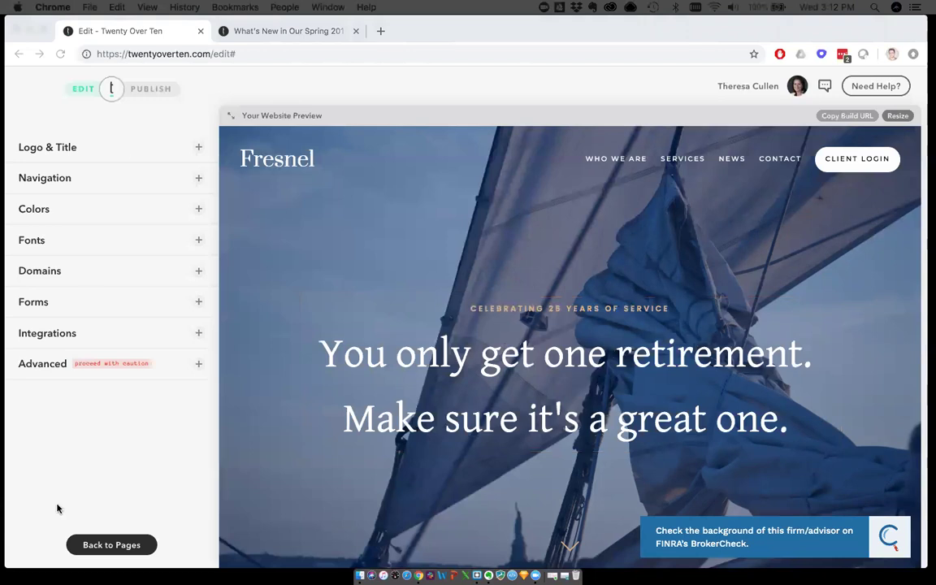
Return to the pages list and preview the Services and News pages
left_click(113, 545)
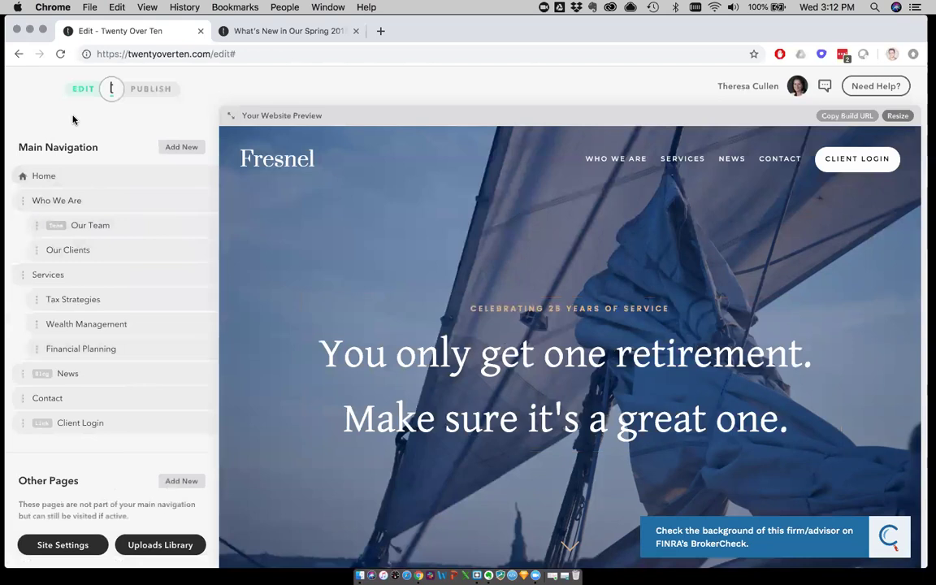
left_click(181, 147)
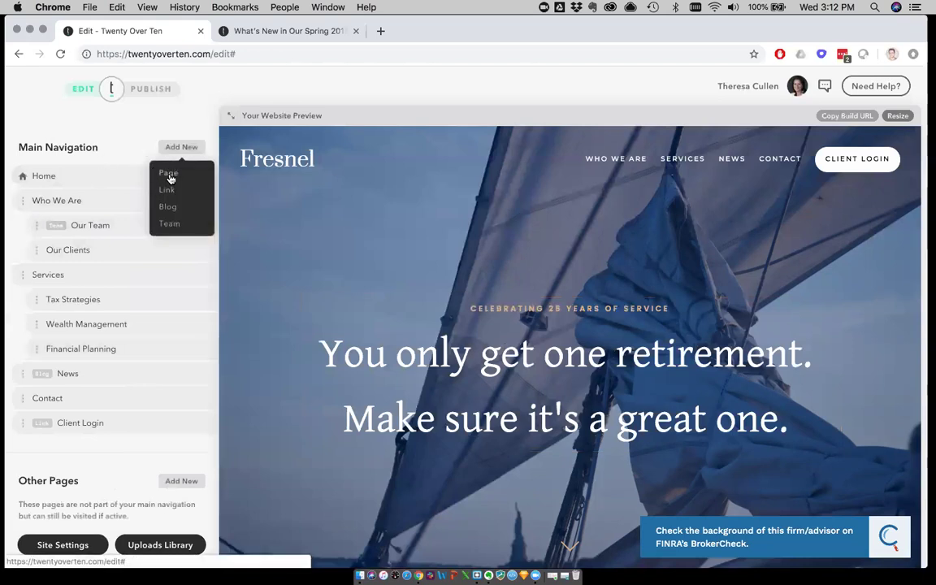
left_click(686, 161)
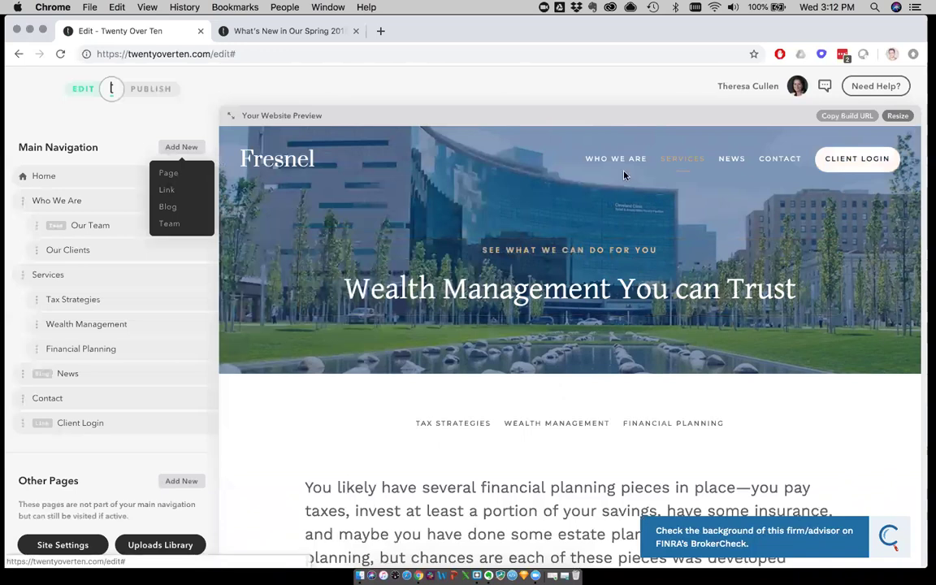
left_click(731, 159)
scroll(399, 422, "down", 10)
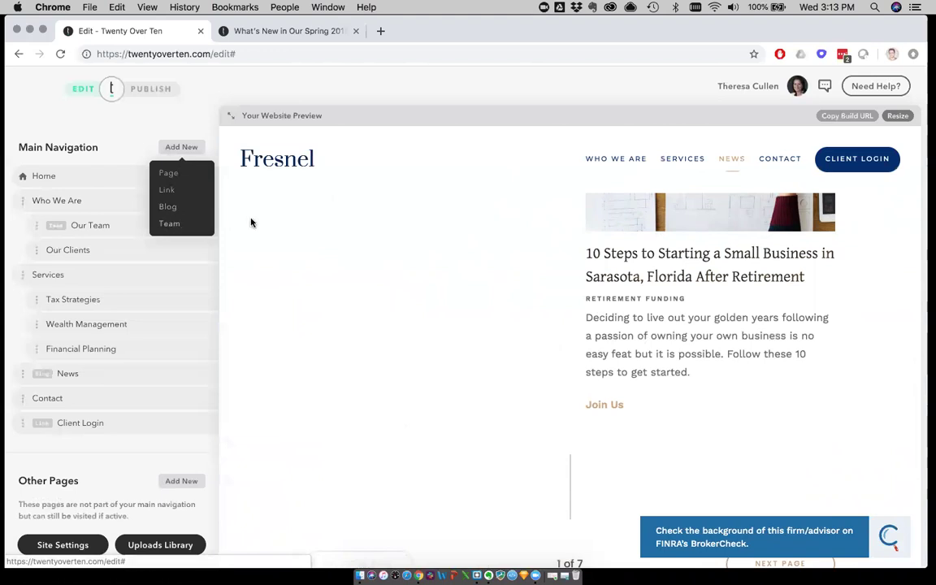
scroll(251, 222, "up", 5)
Preview the Who We Are page and its Our Team staff photos, closing the Add New list
left_click(611, 159)
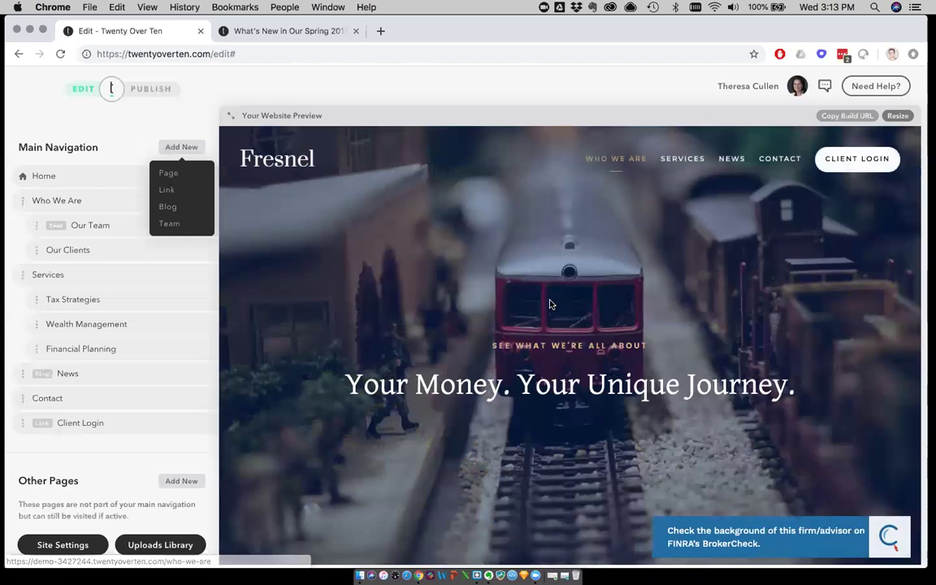
scroll(550, 304, "down", 5)
left_click(535, 245)
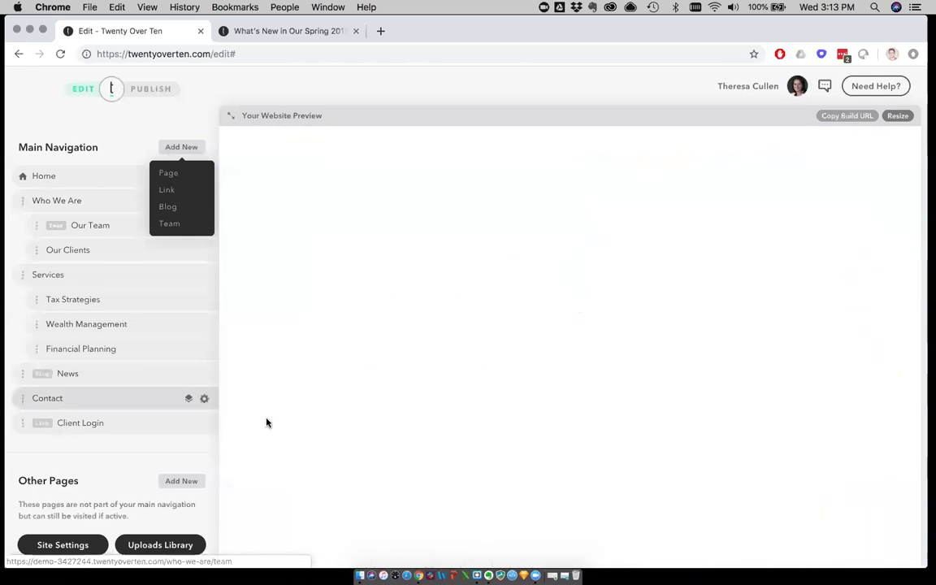
scroll(267, 423, "down", 5)
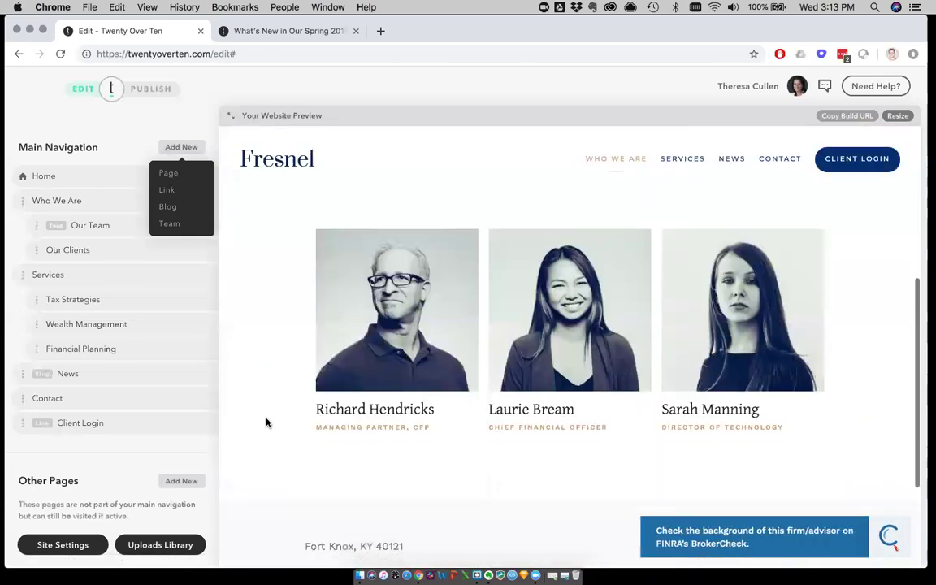
scroll(266, 423, "up", 1)
left_click(180, 147)
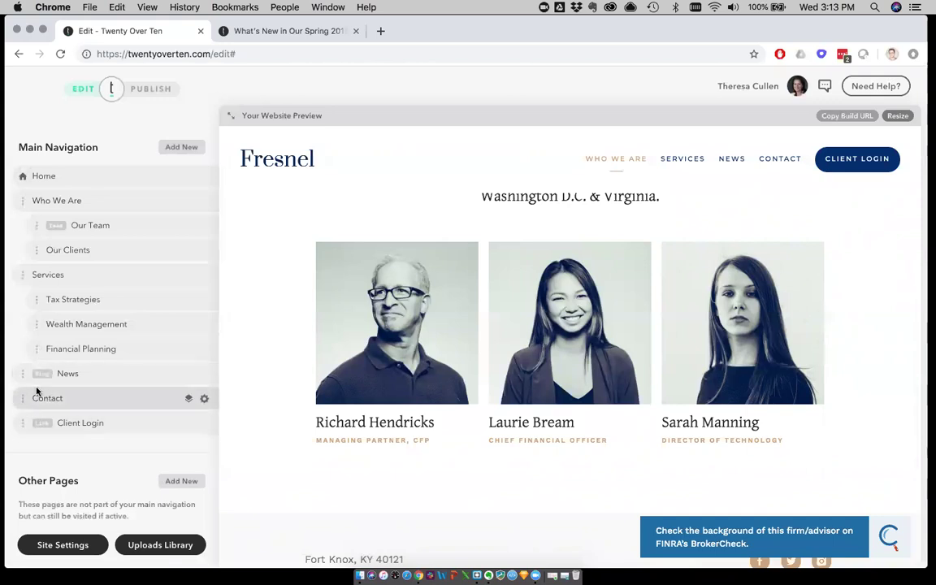
Drag Services above Who We Are, un-nest and re-nest Financial Planning, then restore Services below Who We Are
left_click_drag(23, 273, 22, 229)
left_click_drag(36, 274, 17, 274)
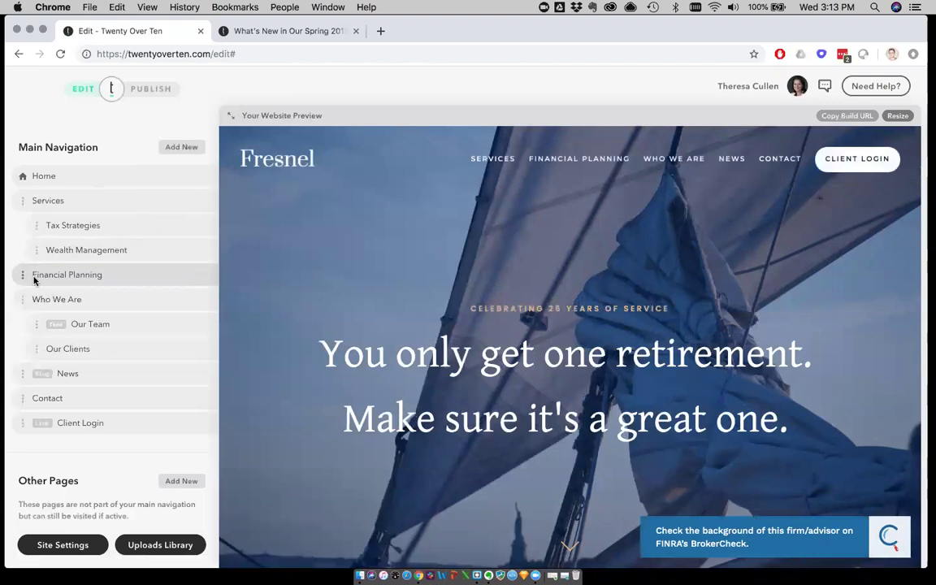
left_click_drag(34, 276, 49, 276)
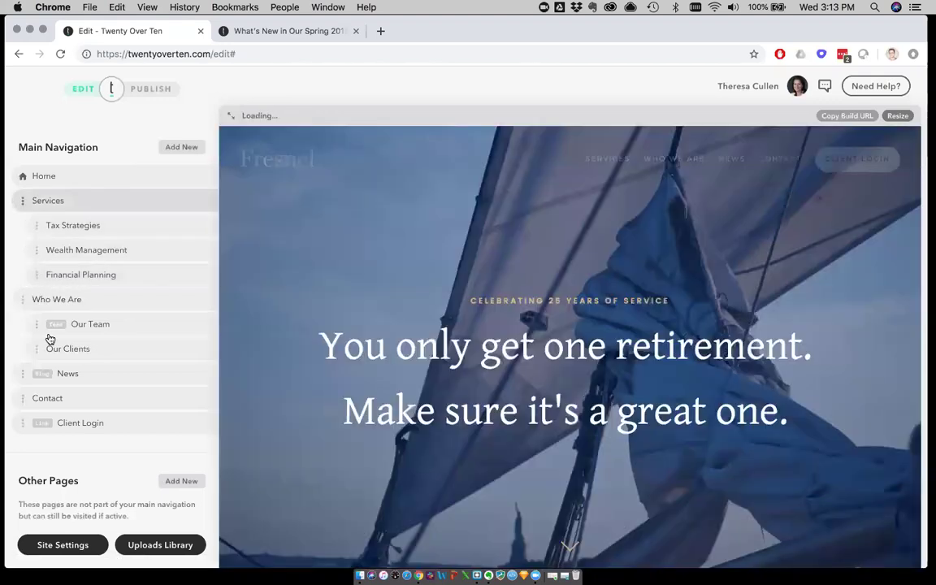
left_click_drag(22, 200, 17, 367)
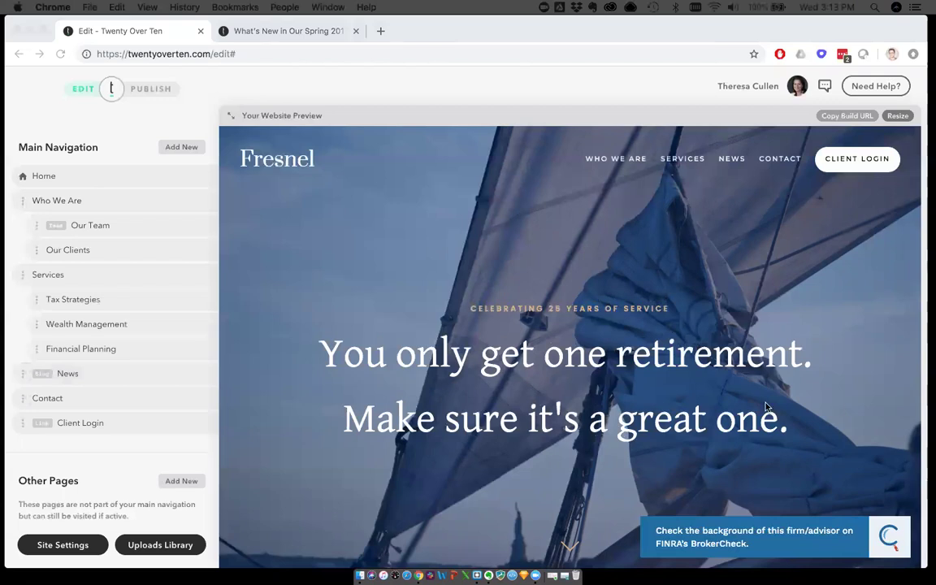
left_click(490, 101)
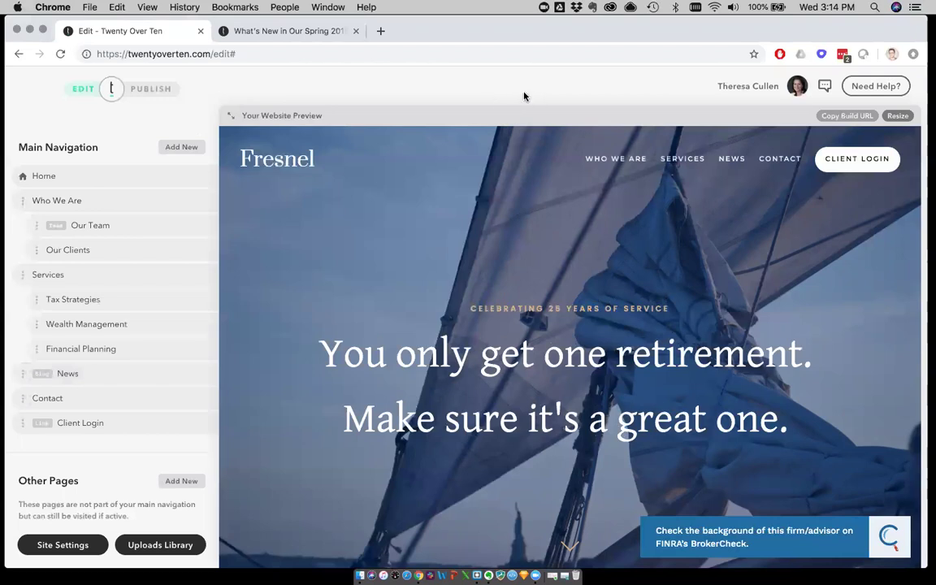
left_click(737, 90)
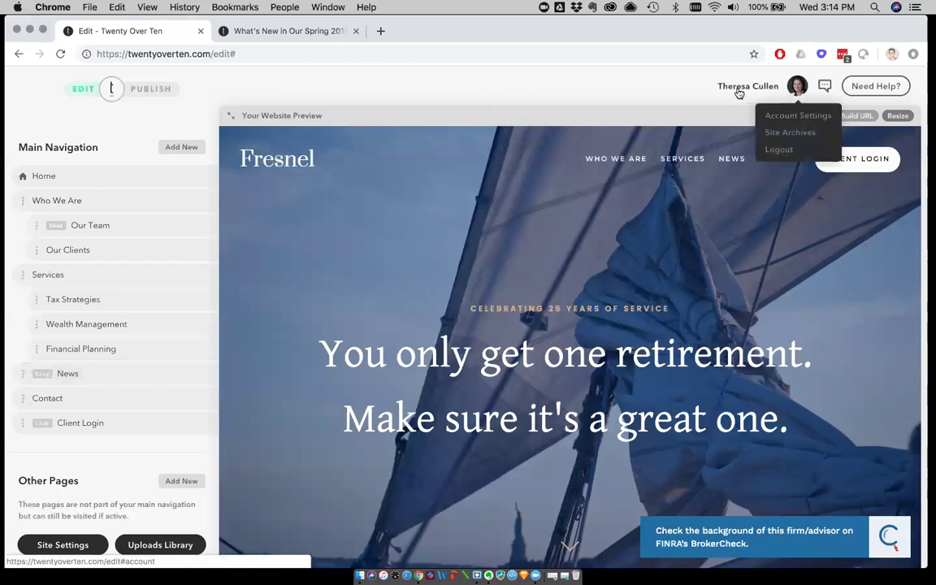
left_click(784, 115)
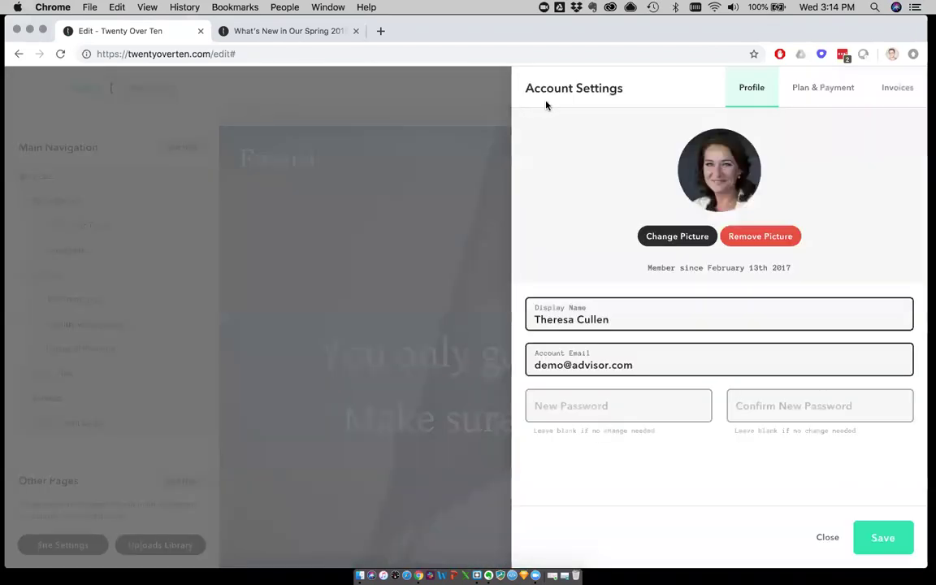
left_click(815, 94)
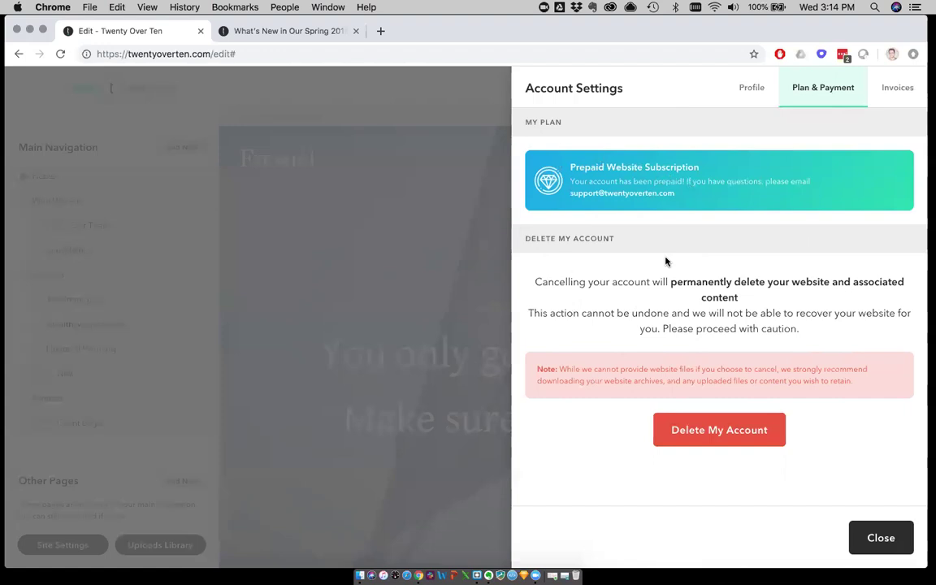
left_click(898, 90)
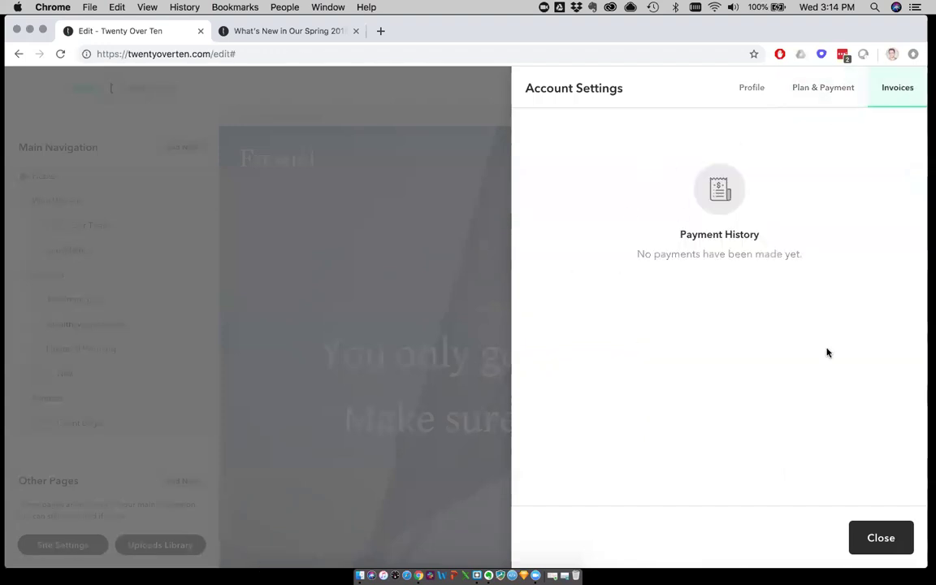
left_click(748, 91)
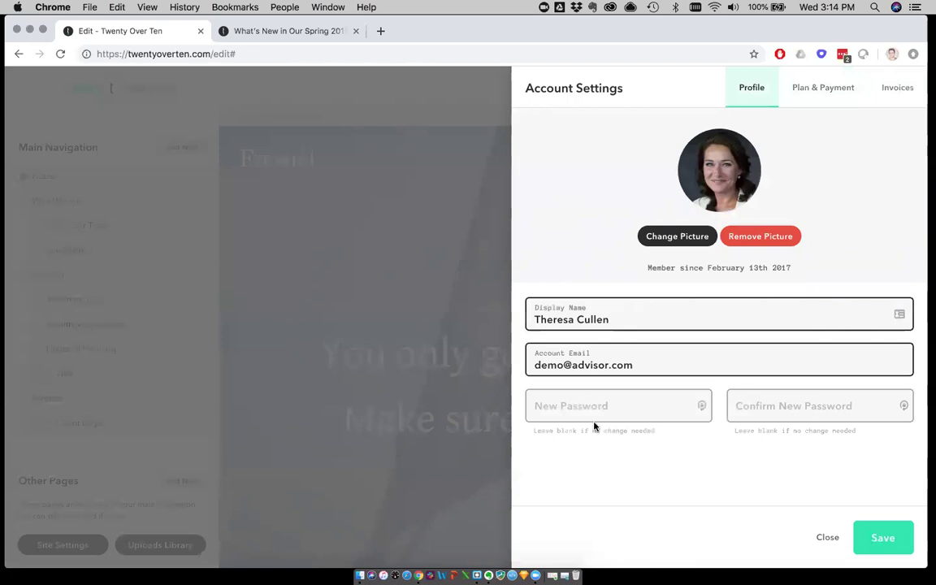
left_click(633, 364)
left_click_drag(632, 365, 522, 366)
left_click(521, 329)
left_click(827, 539)
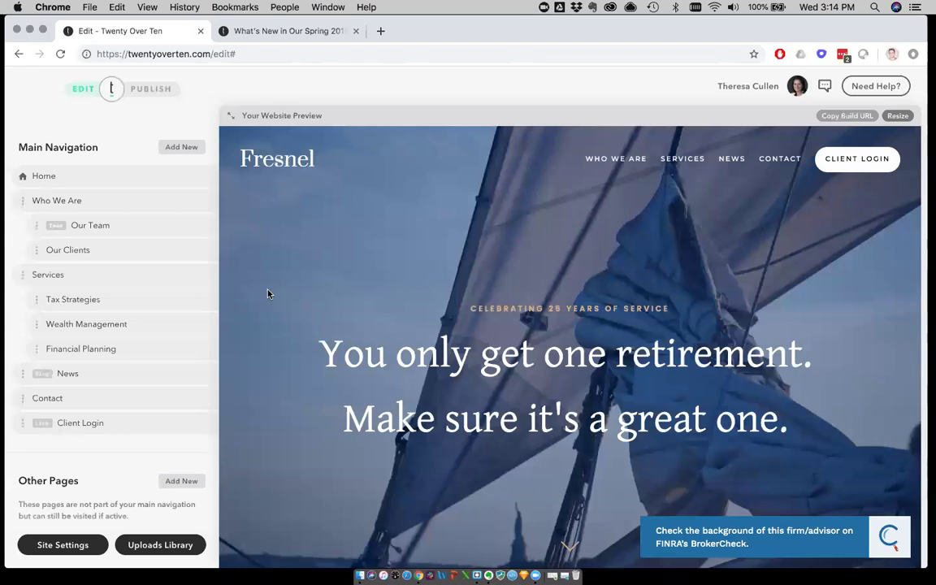
Open the Site Settings panel beside the Fresnel home preview
scroll(260, 266, "down", 3)
scroll(261, 265, "up", 3)
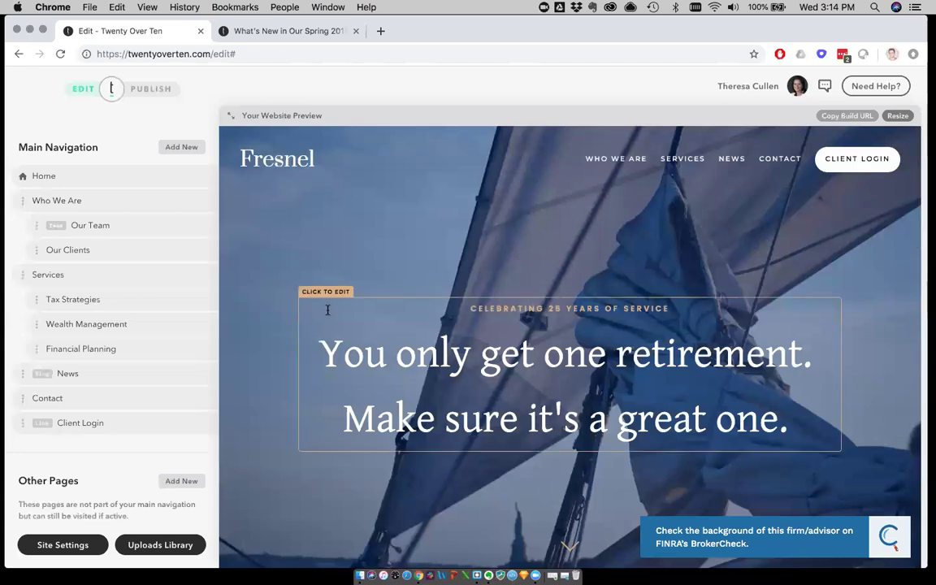
left_click(65, 545)
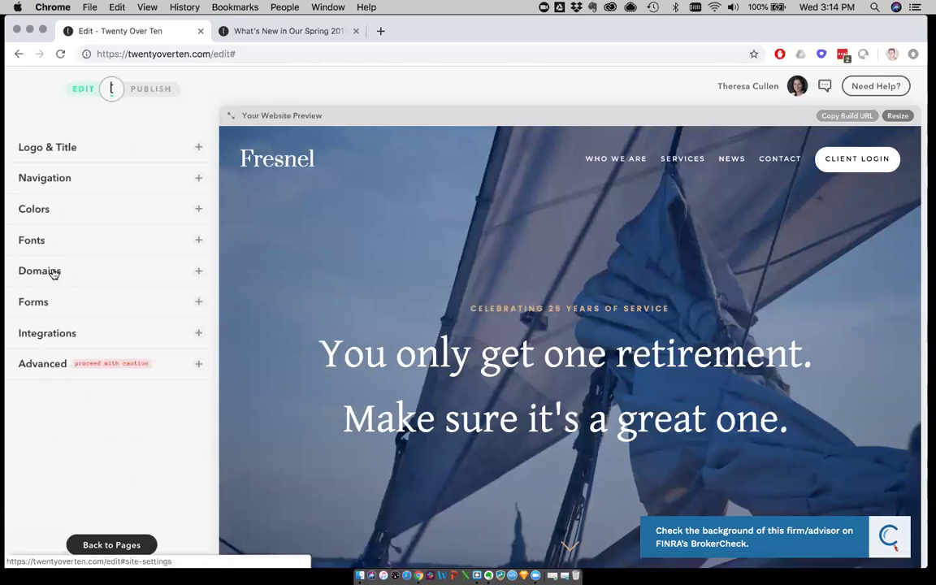
Expand the Fonts section, review its font dropdowns, then collapse it again
left_click(49, 244)
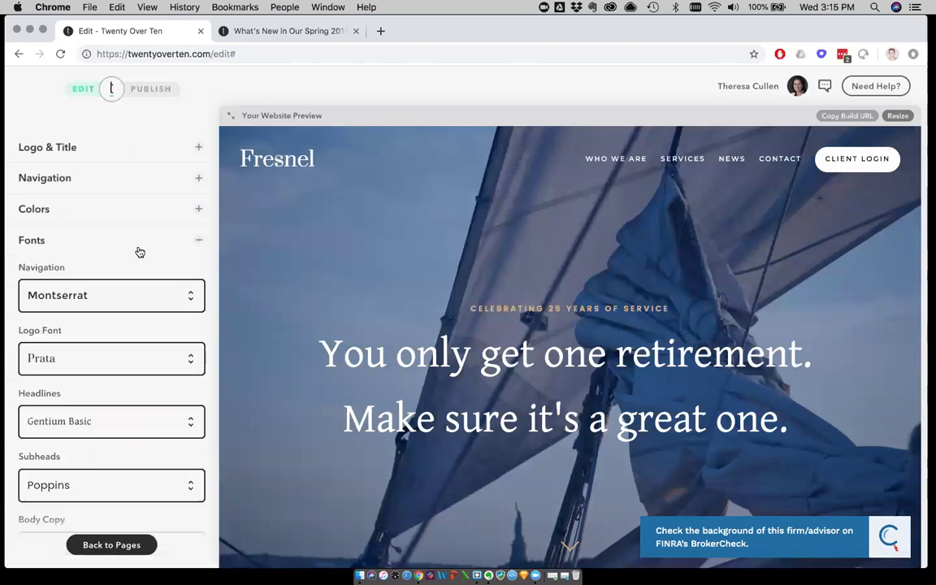
scroll(128, 254, "down", 2)
scroll(129, 255, "down", 2)
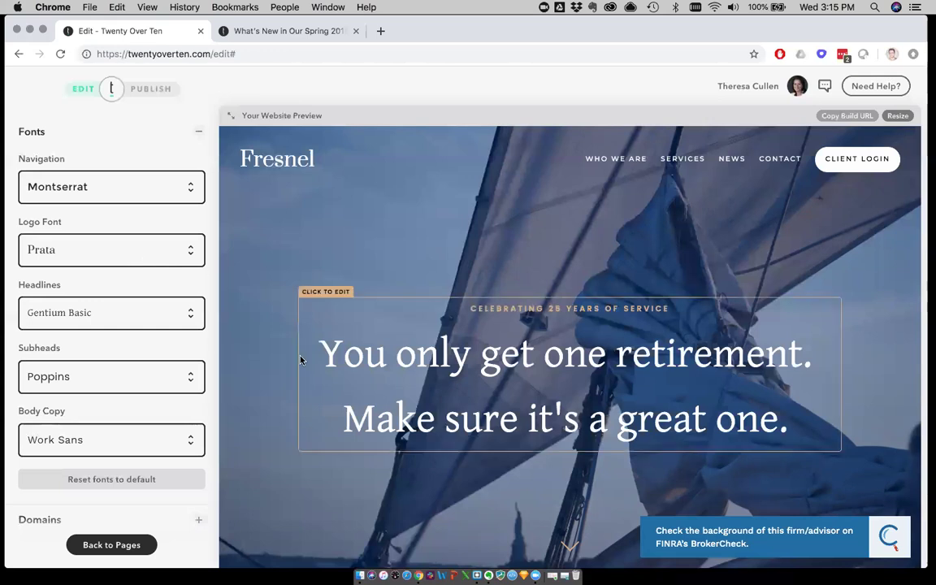
scroll(143, 354, "up", 2)
scroll(143, 354, "up", 1)
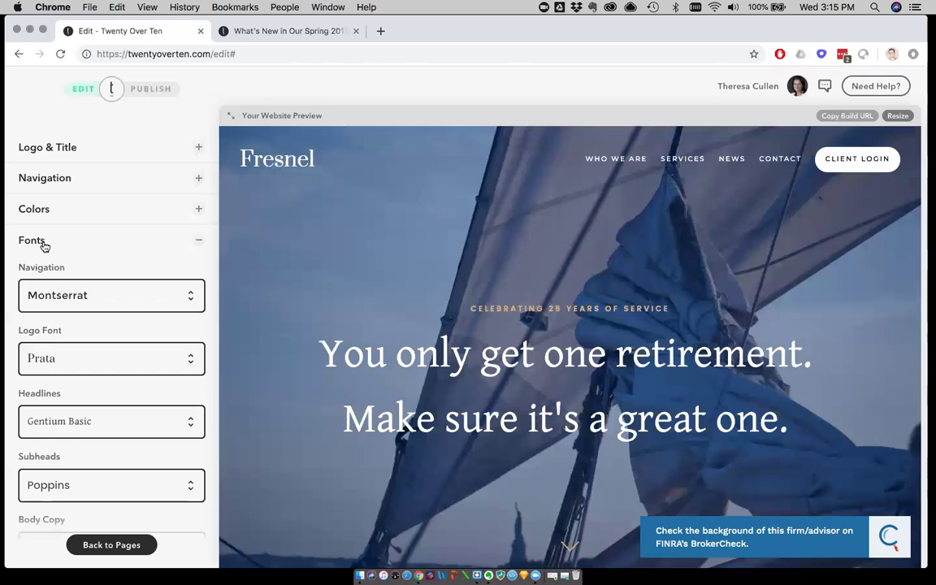
left_click(33, 240)
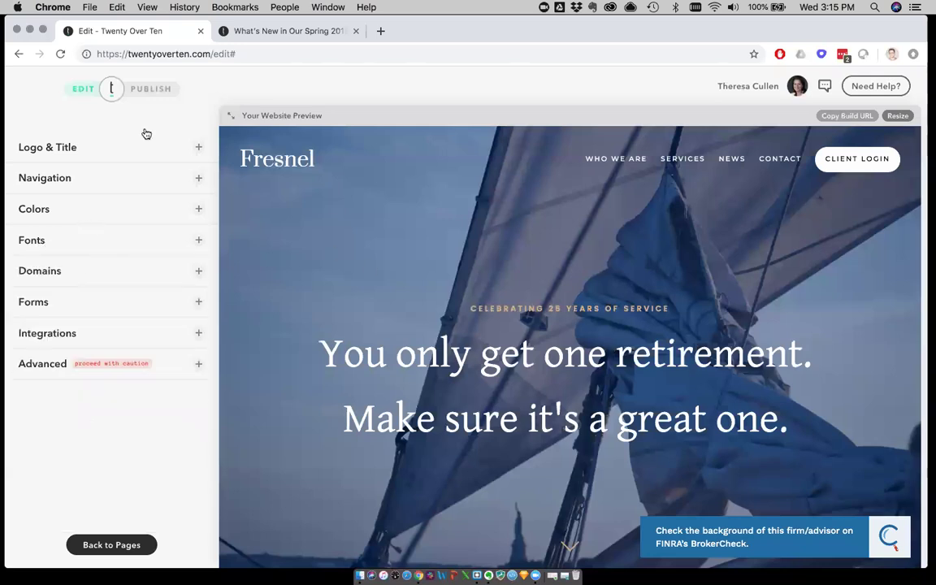
Go back from Site Settings to the main navigation page list
left_click(112, 544)
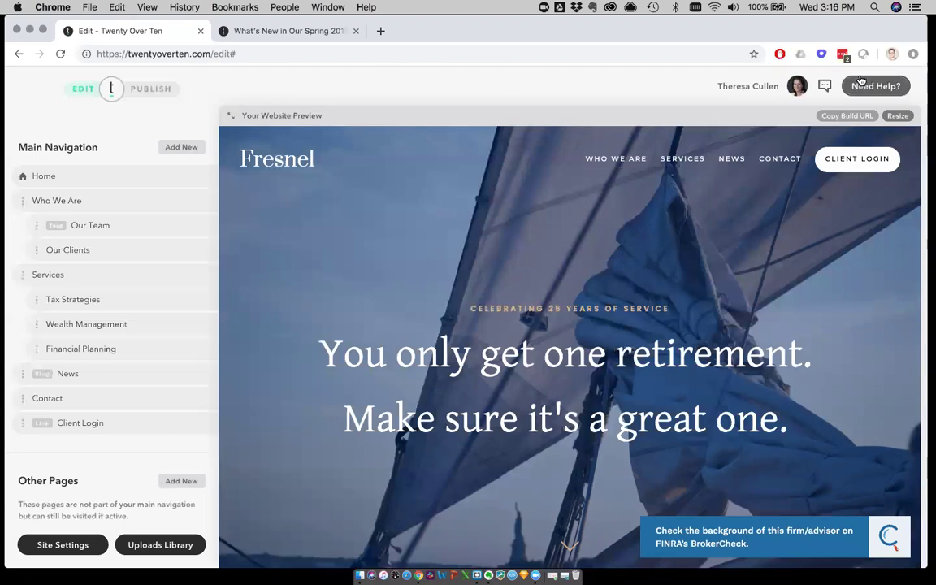
mouse_move(863, 81)
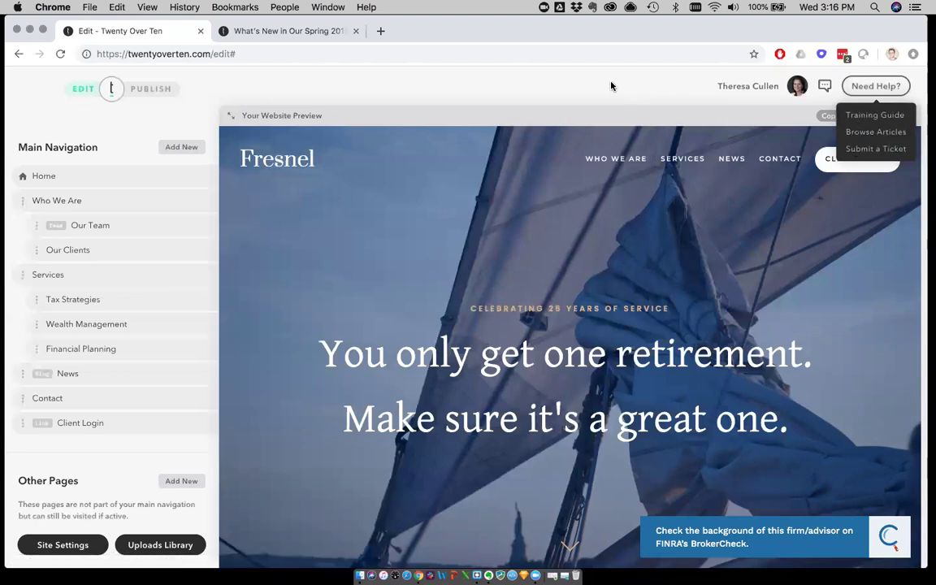
left_click(856, 95)
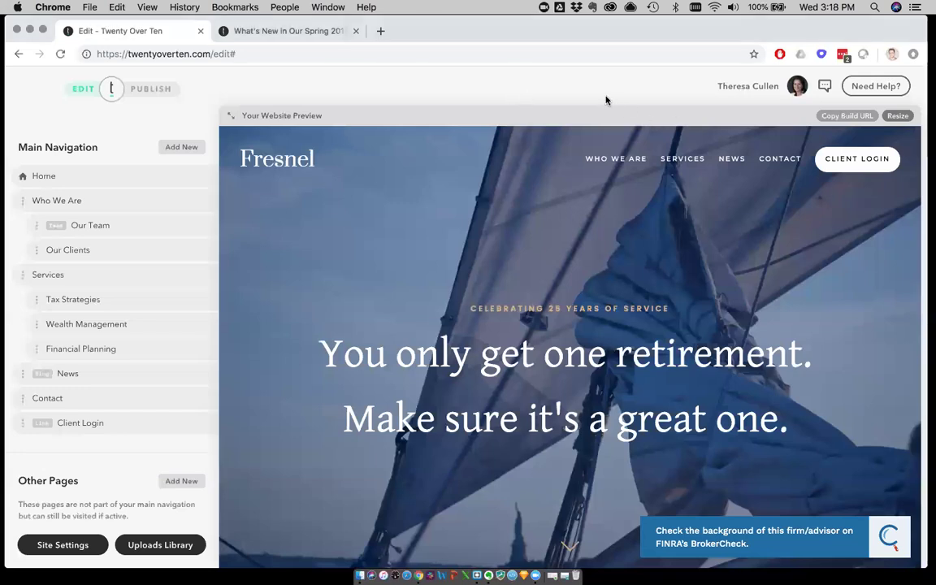
left_click(874, 92)
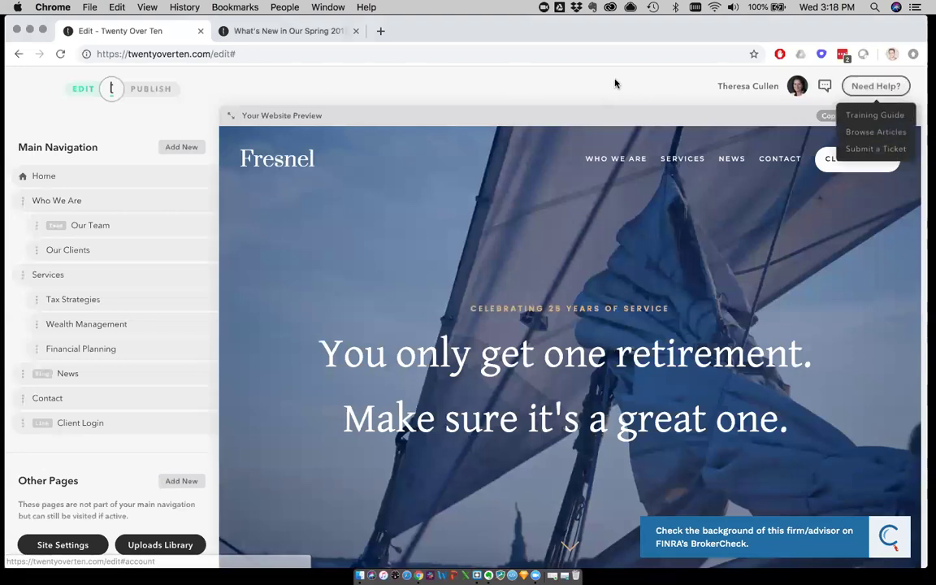
left_click(875, 86)
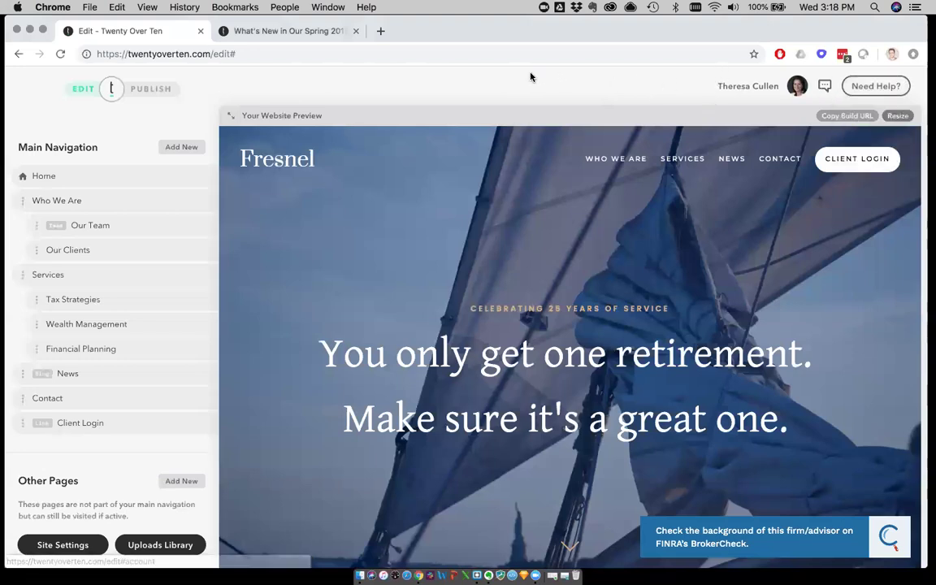